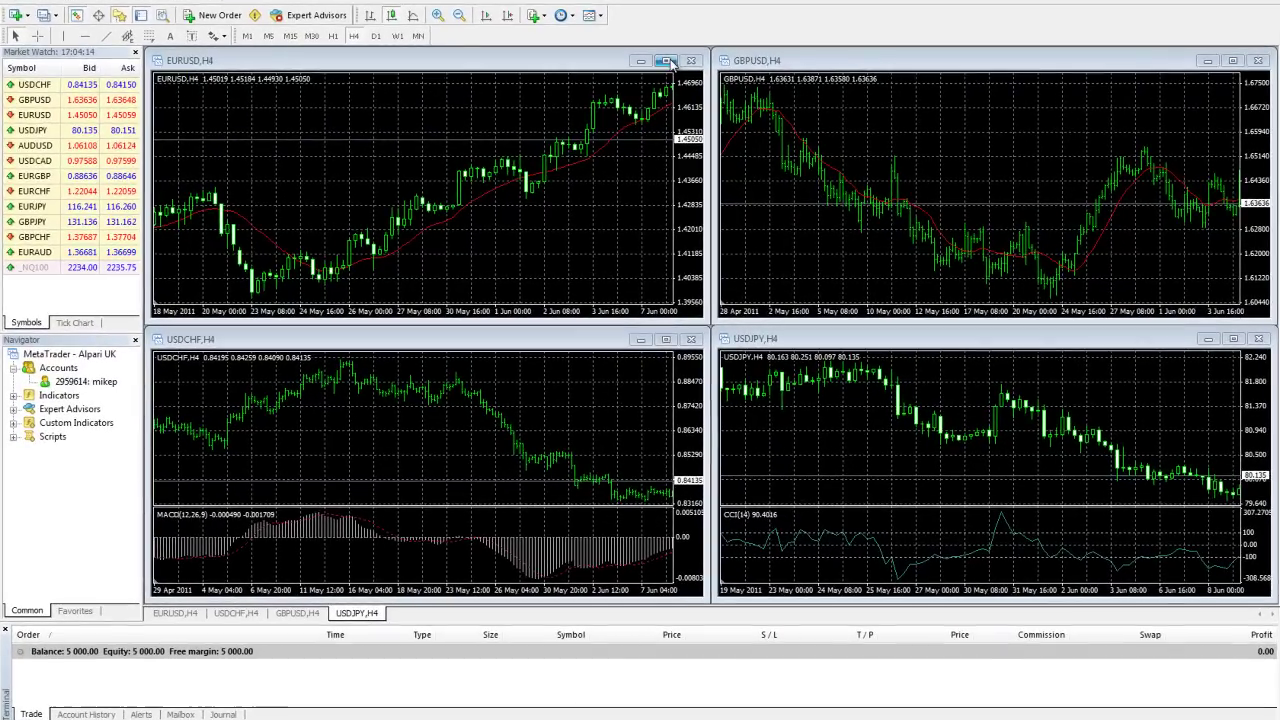
Maximize the EURUSD chart, restoring the tiled layout once before maximizing it again
click(664, 80)
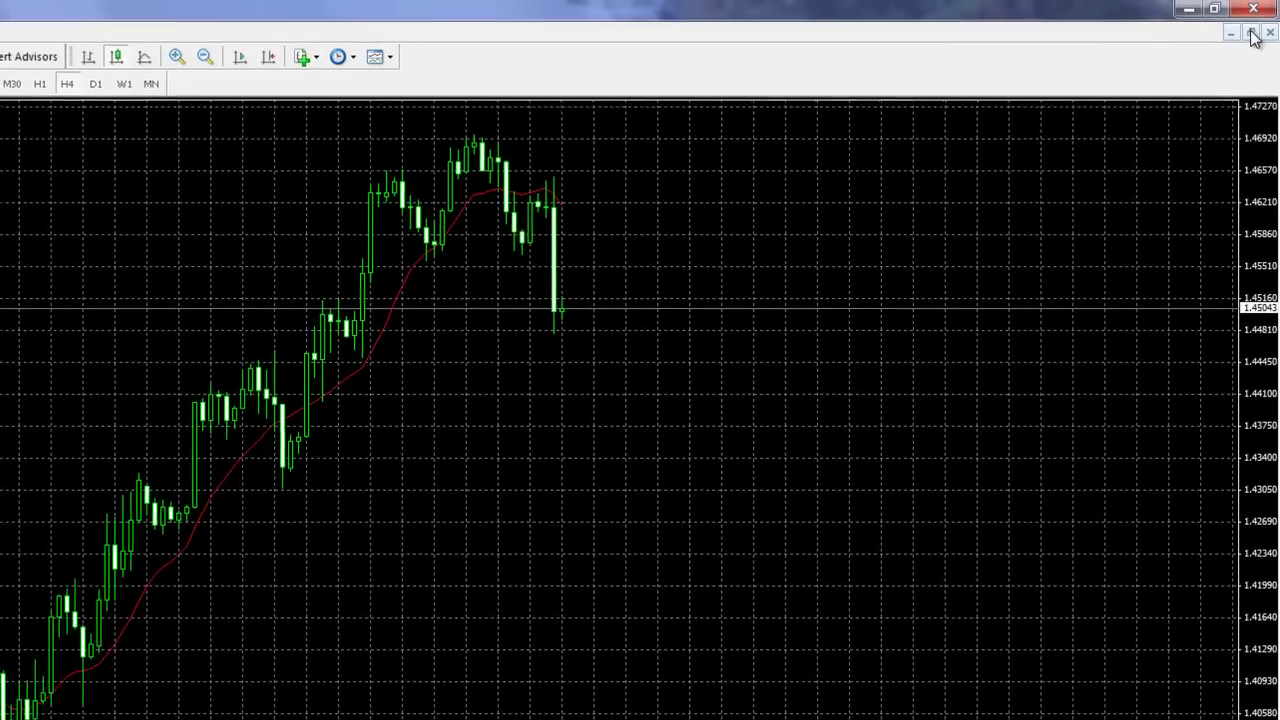
click(1257, 15)
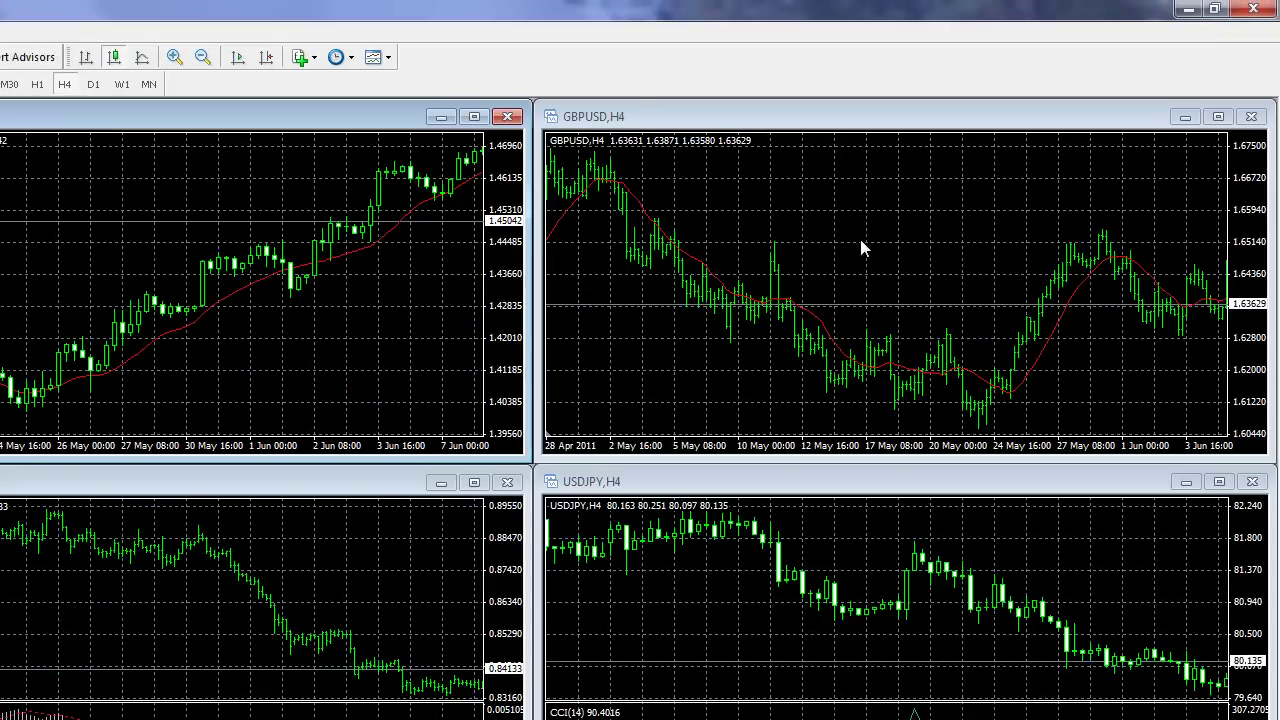
click(475, 117)
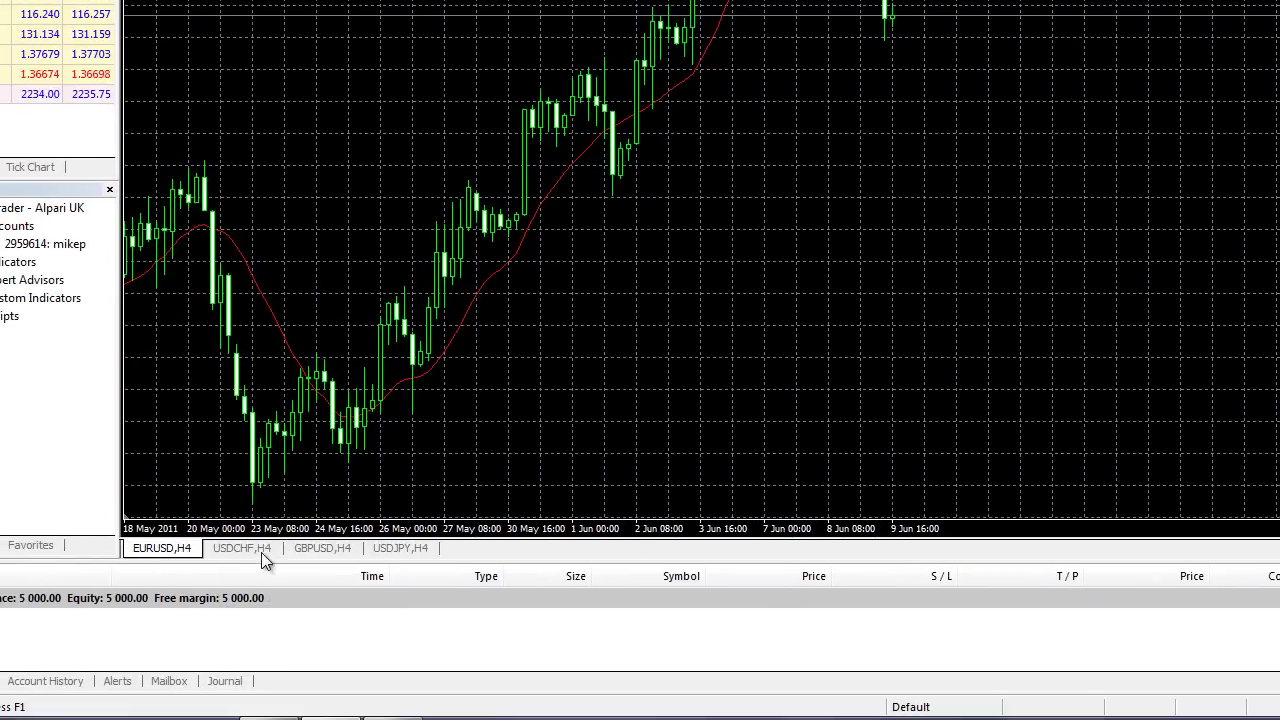
Flip through the USDCHF, GBPUSD and USDJPY charts, then return to EURUSD H4
click(255, 550)
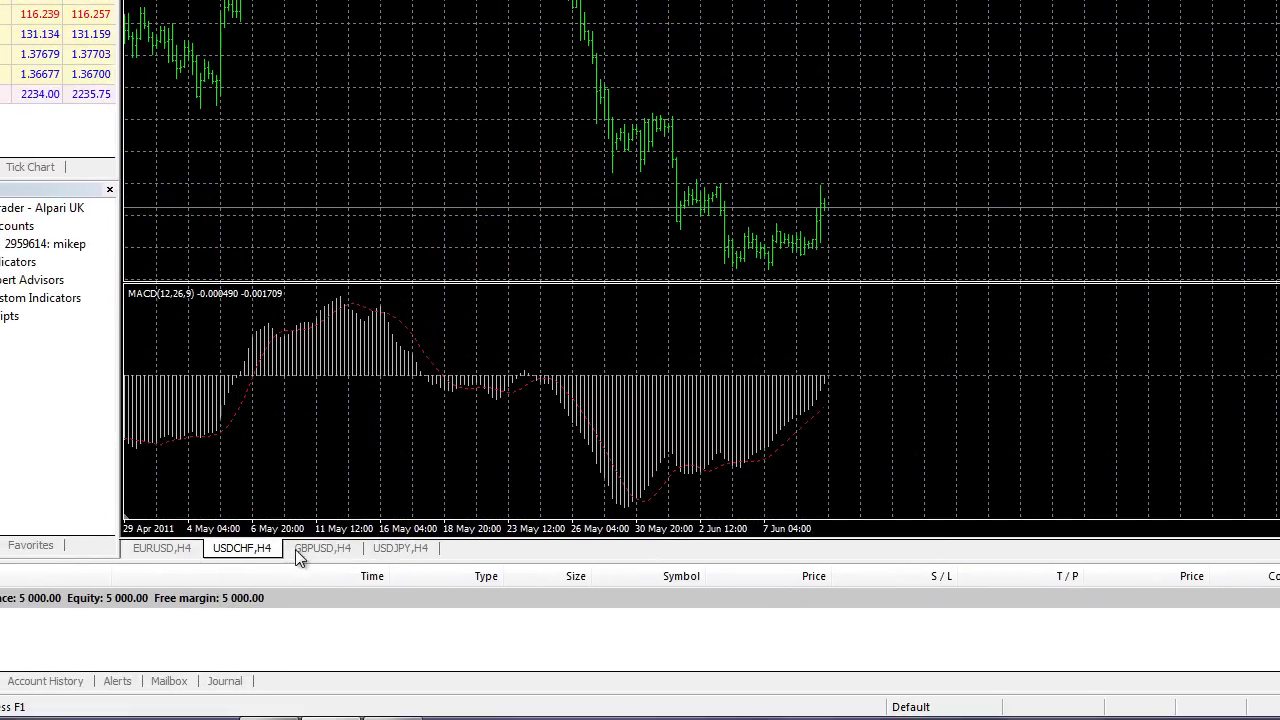
click(316, 550)
click(389, 550)
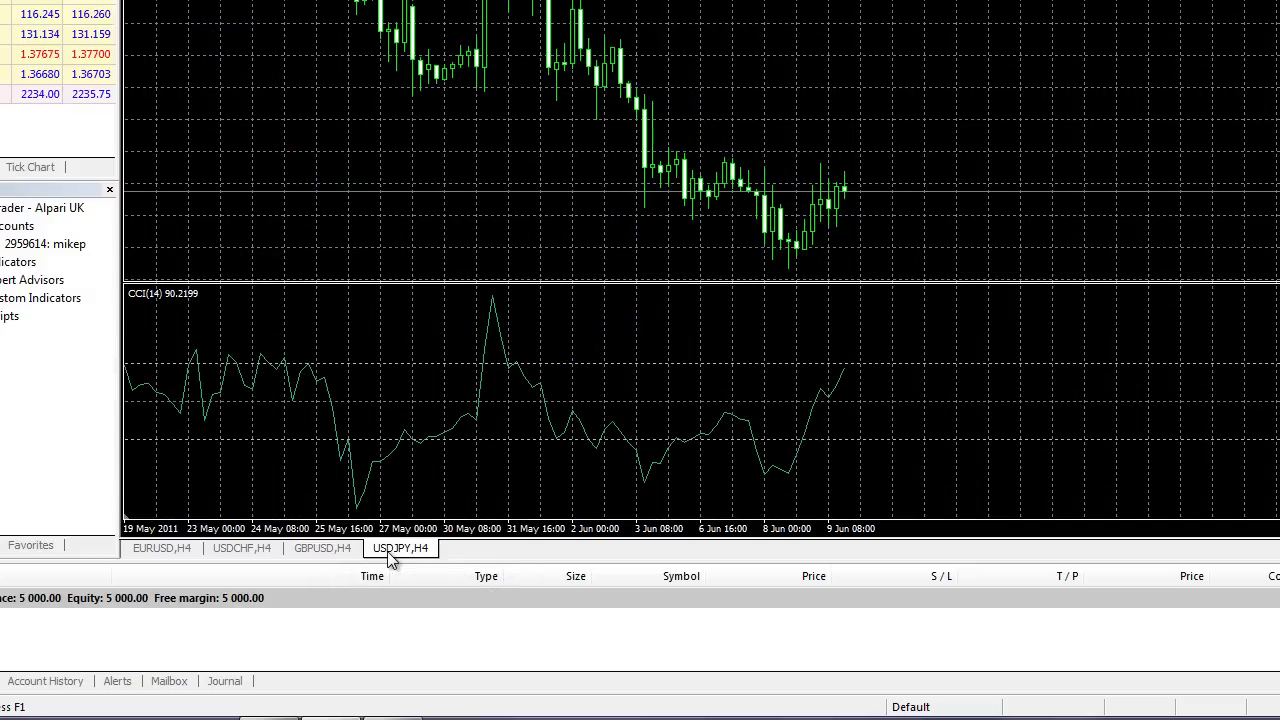
click(172, 548)
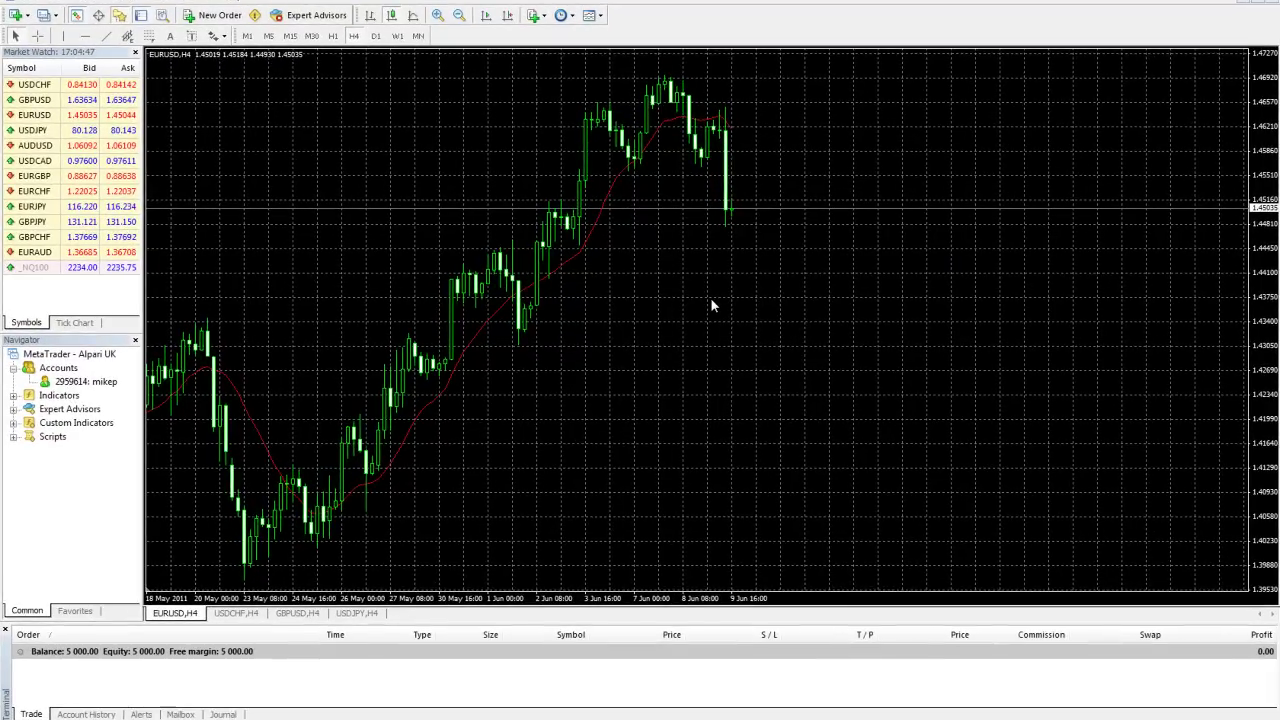
Set the EURUSD chart Properties colour scheme to Black On White after briefly trying Yellow On Black
right_click(682, 301)
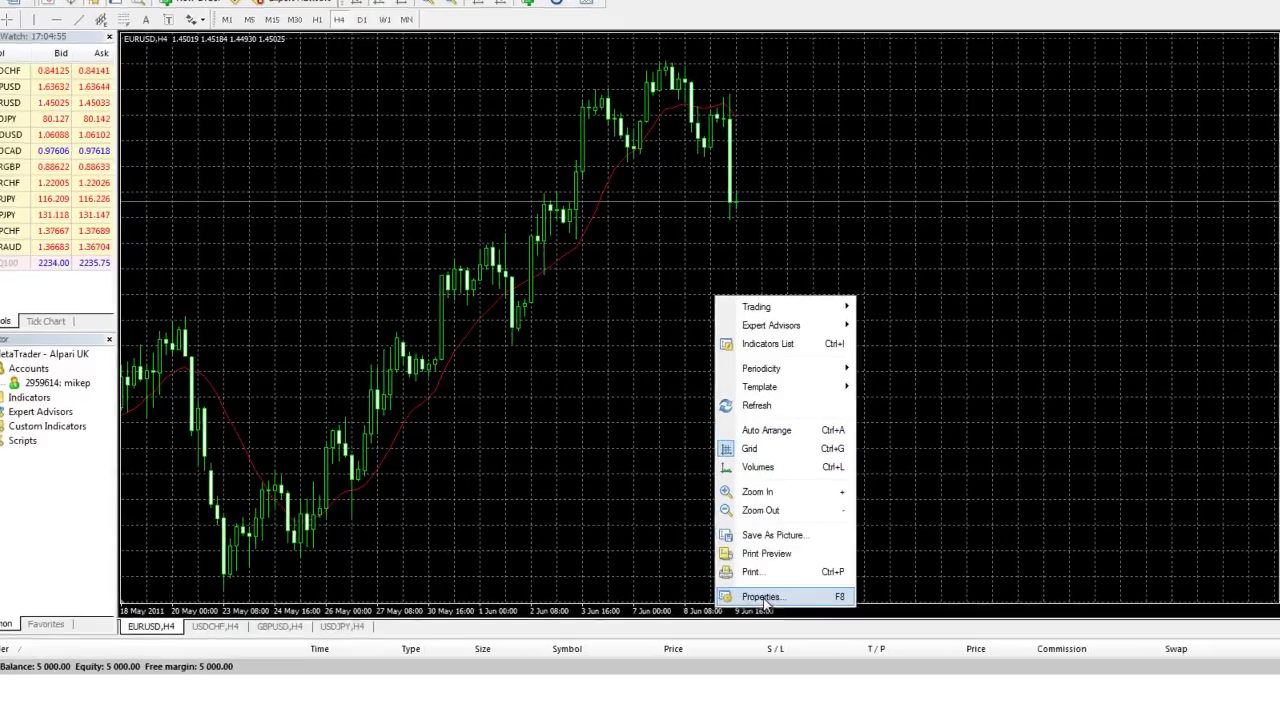
click(757, 585)
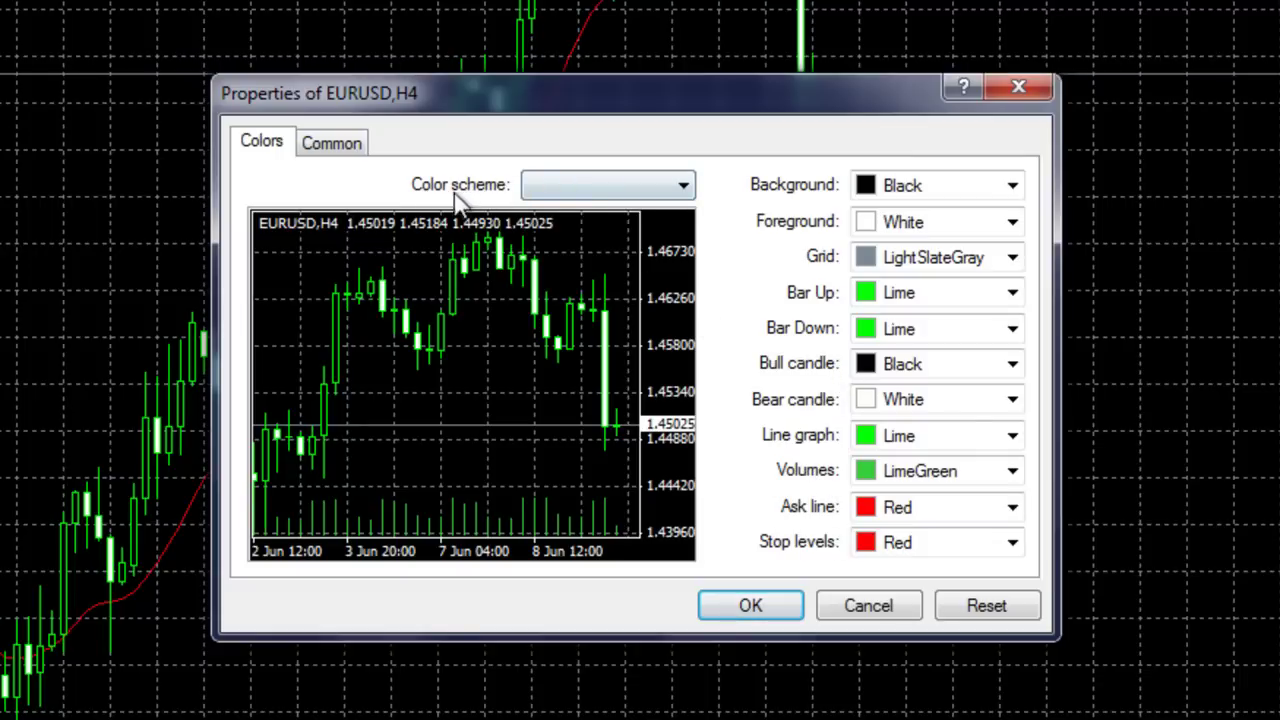
click(683, 188)
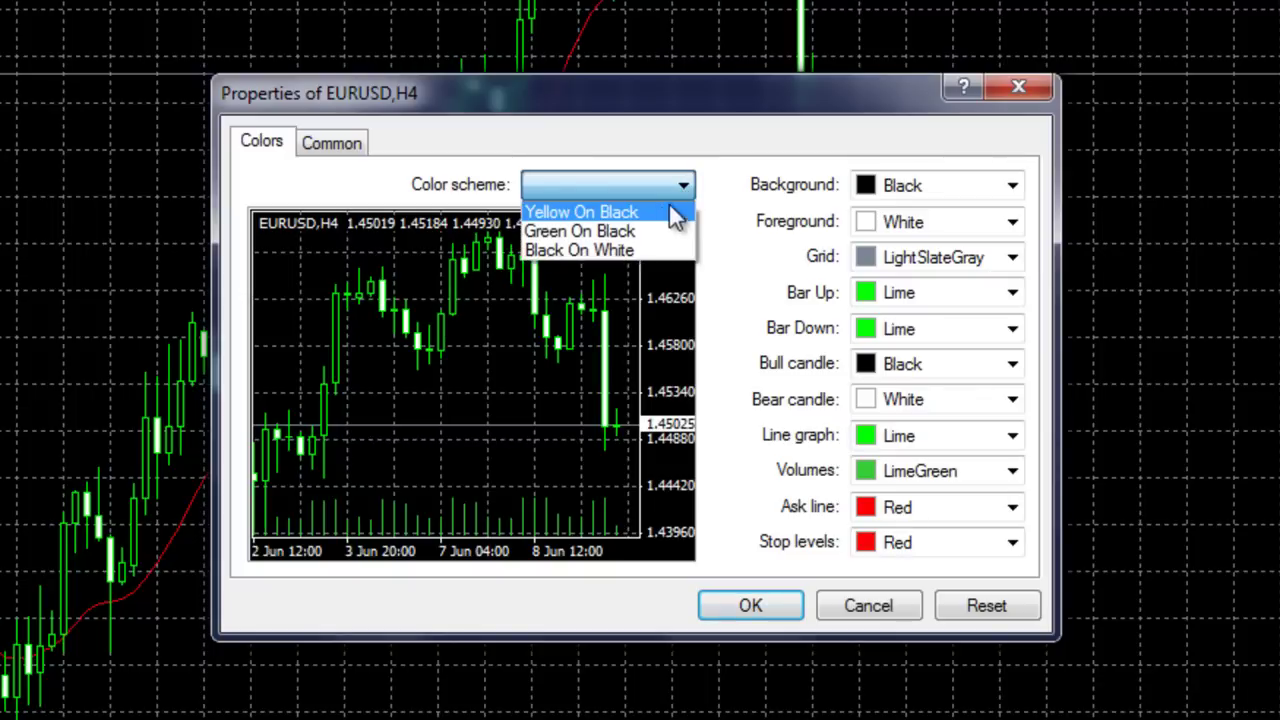
click(655, 212)
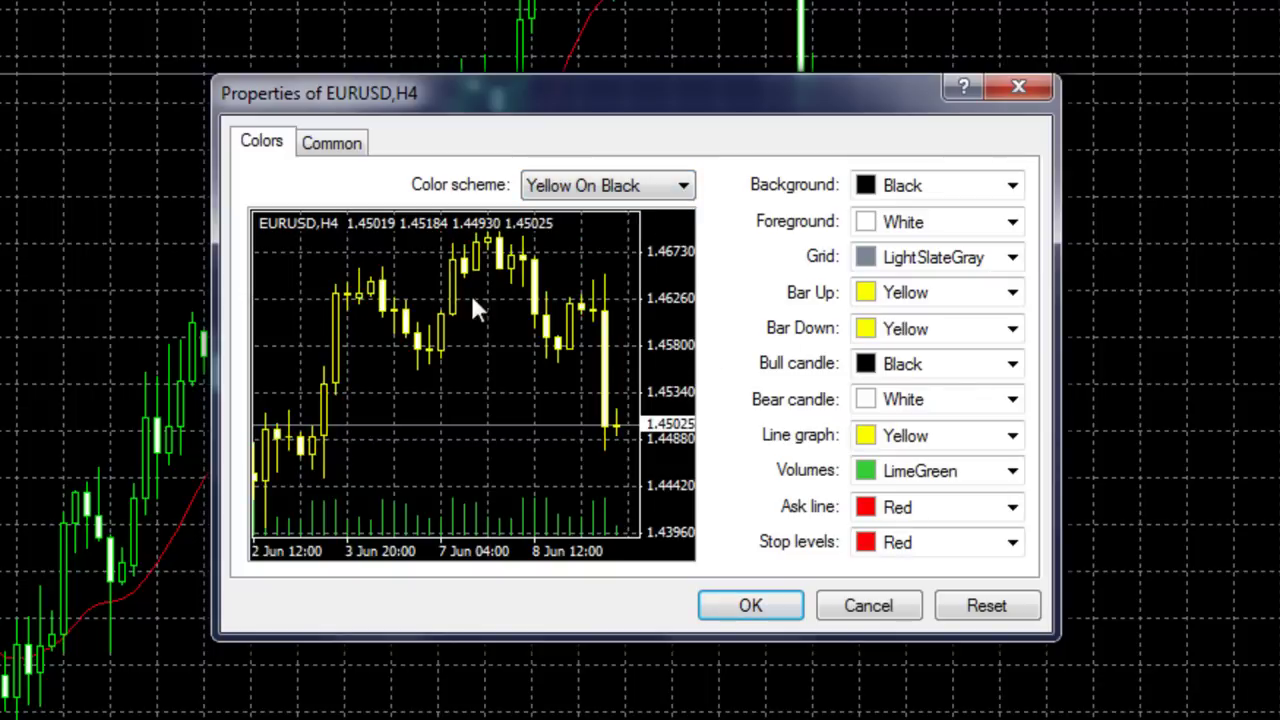
click(686, 188)
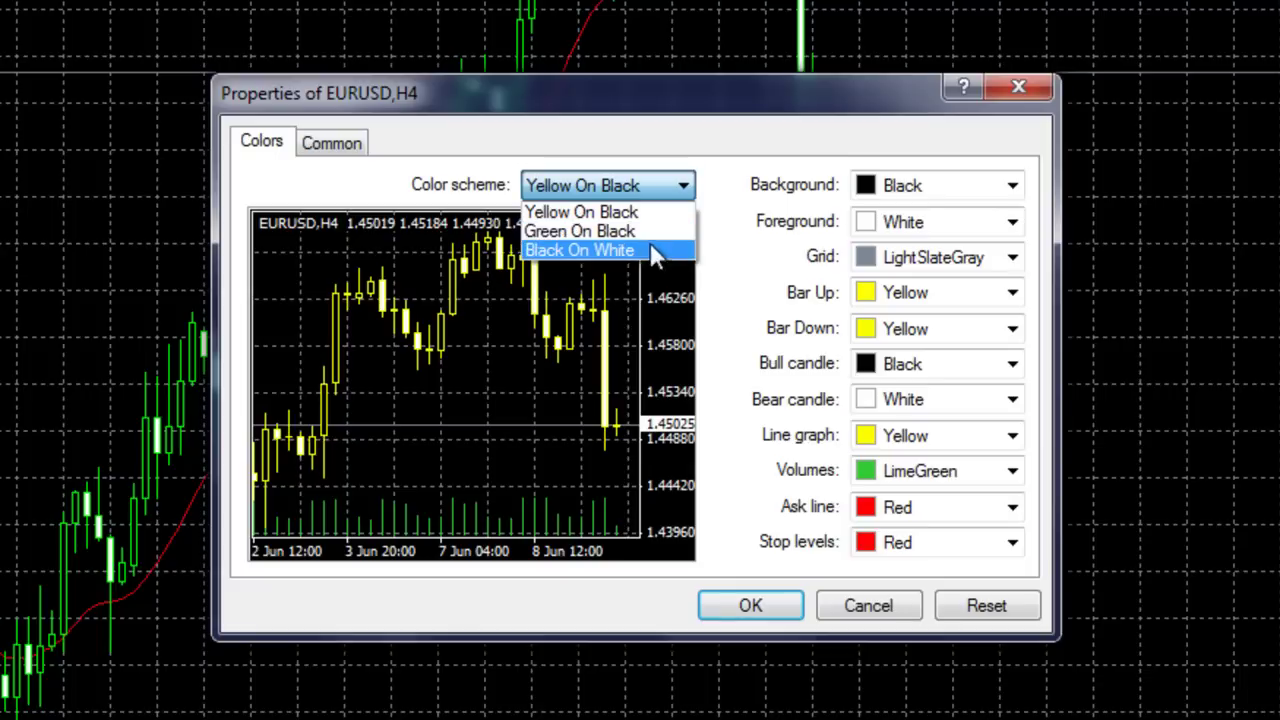
click(748, 196)
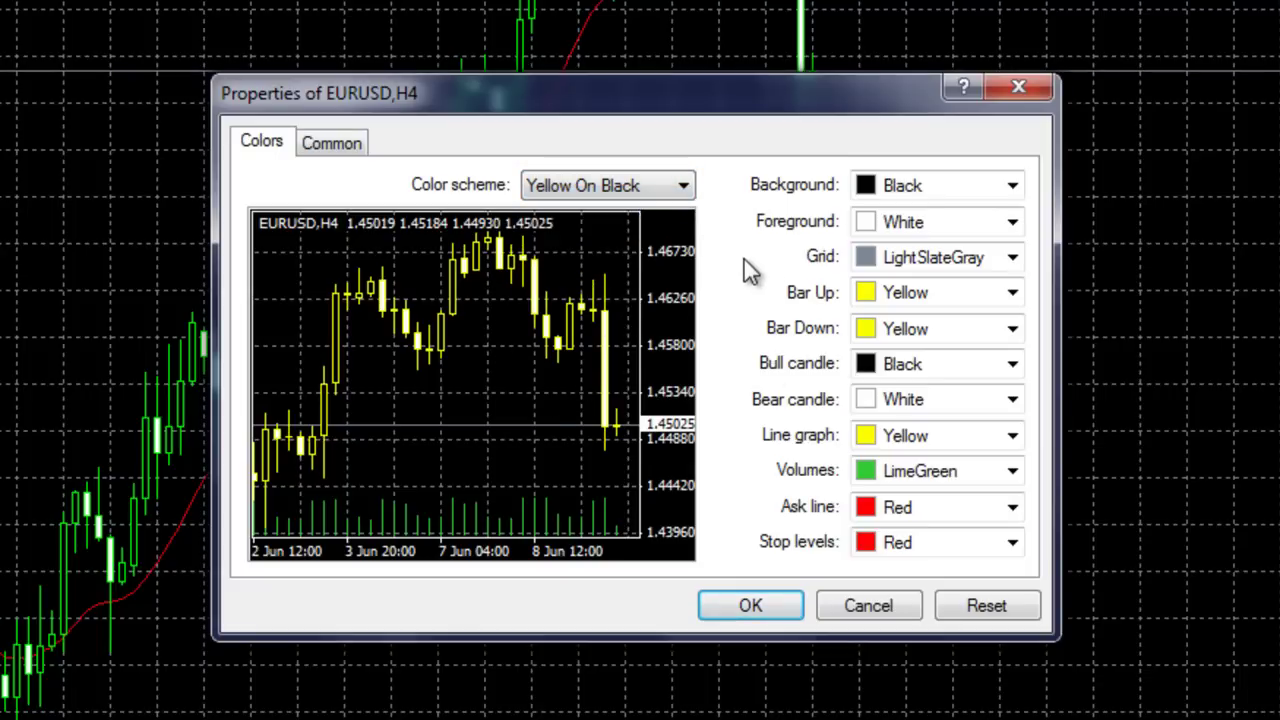
click(691, 185)
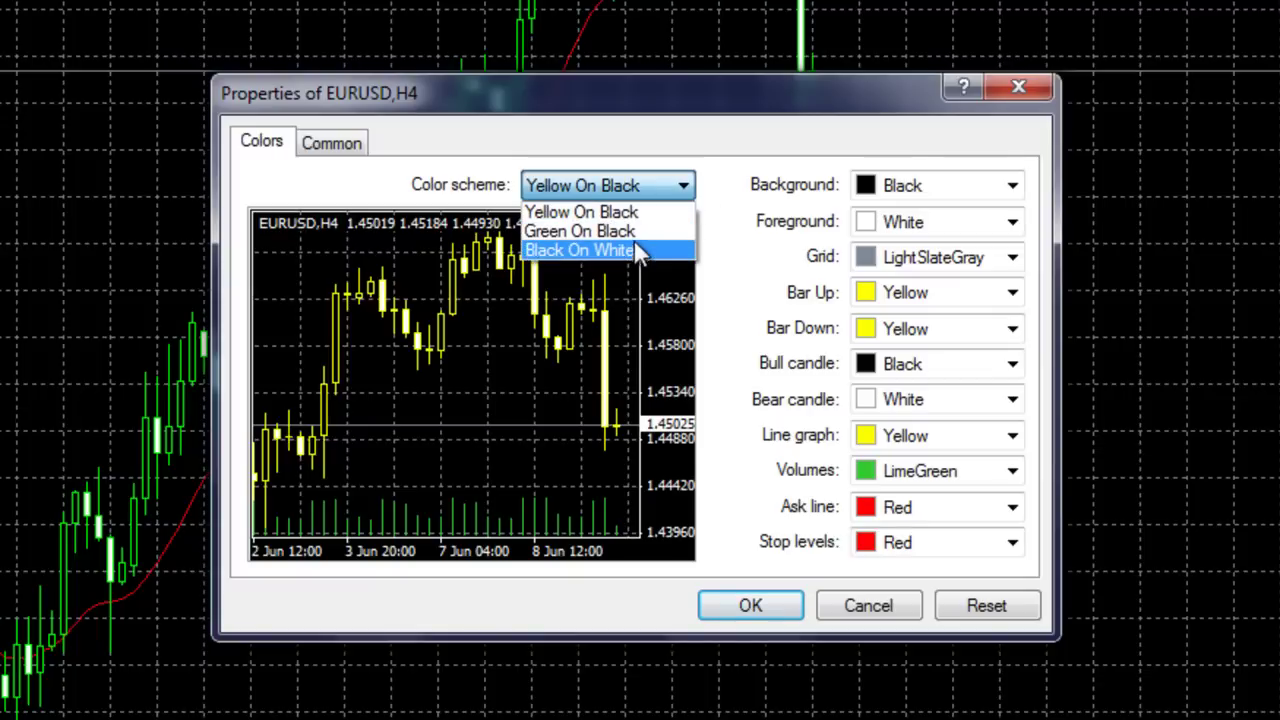
click(638, 252)
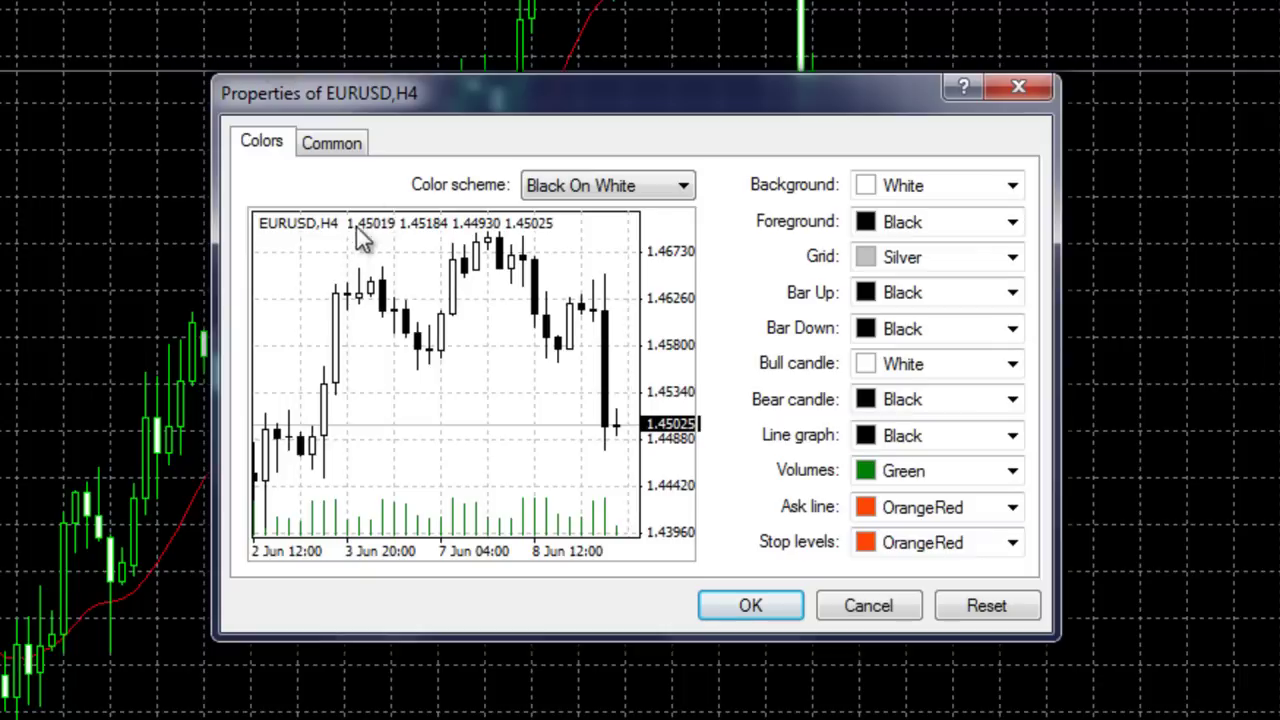
click(334, 143)
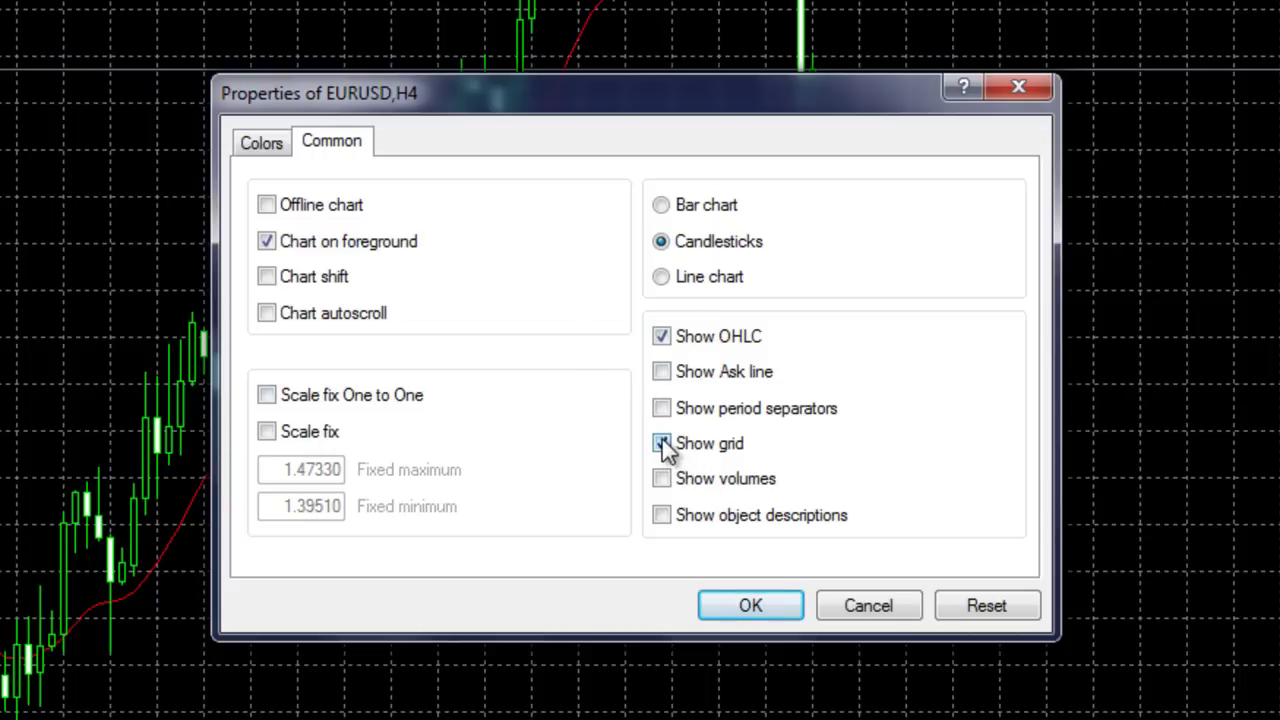
Hide the chart grid, show period separators, and apply the property changes with OK
click(662, 444)
click(664, 409)
click(779, 608)
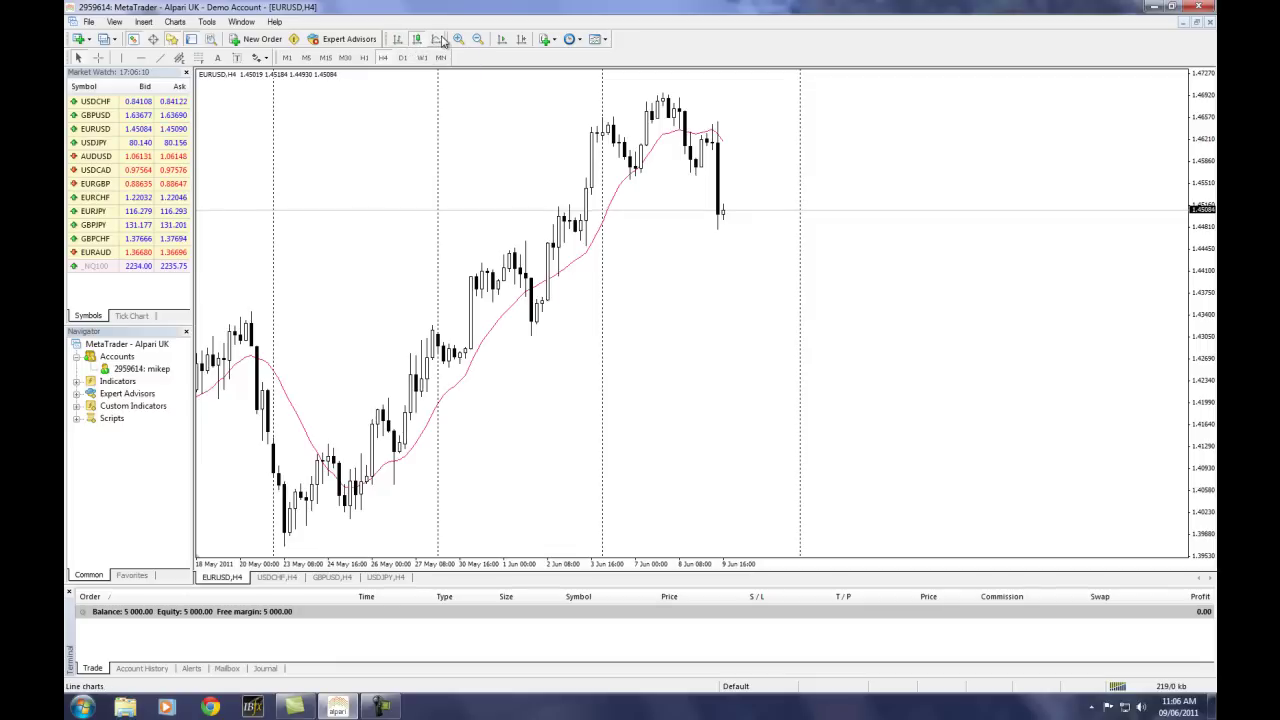
Cycle through bar, candlestick and line chart types, ending on OHLC bars
click(397, 41)
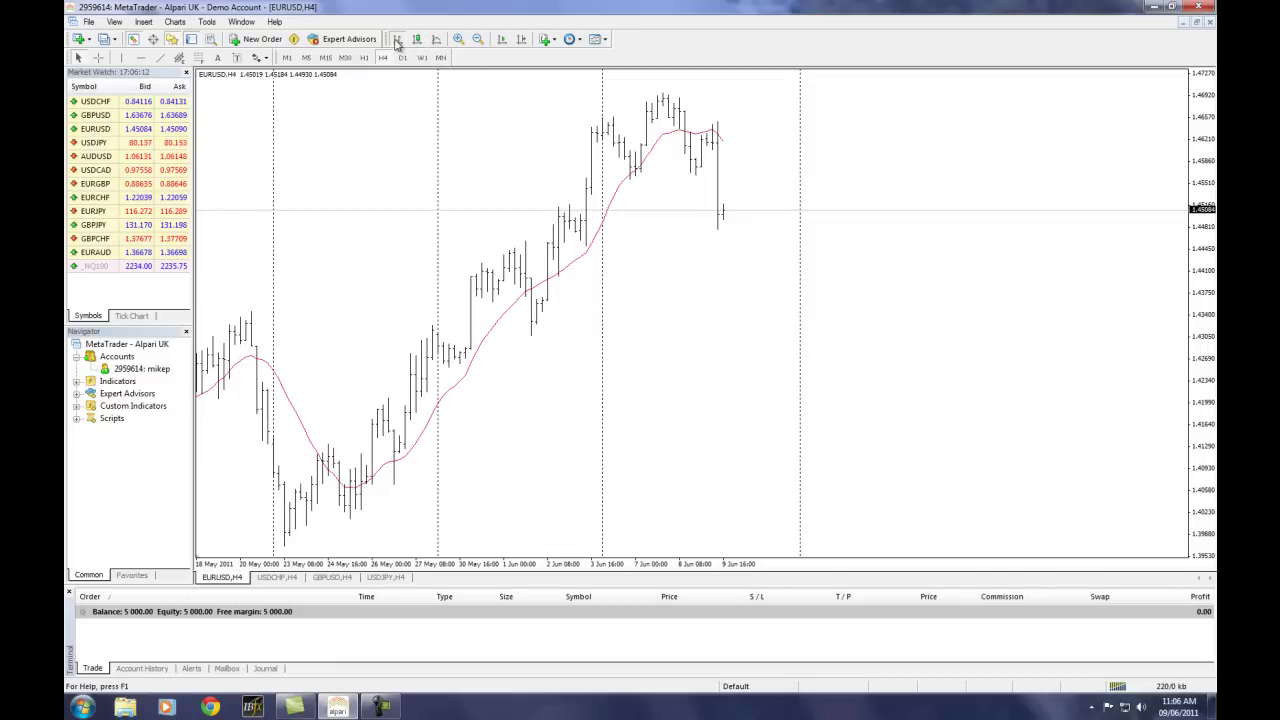
click(417, 40)
click(437, 40)
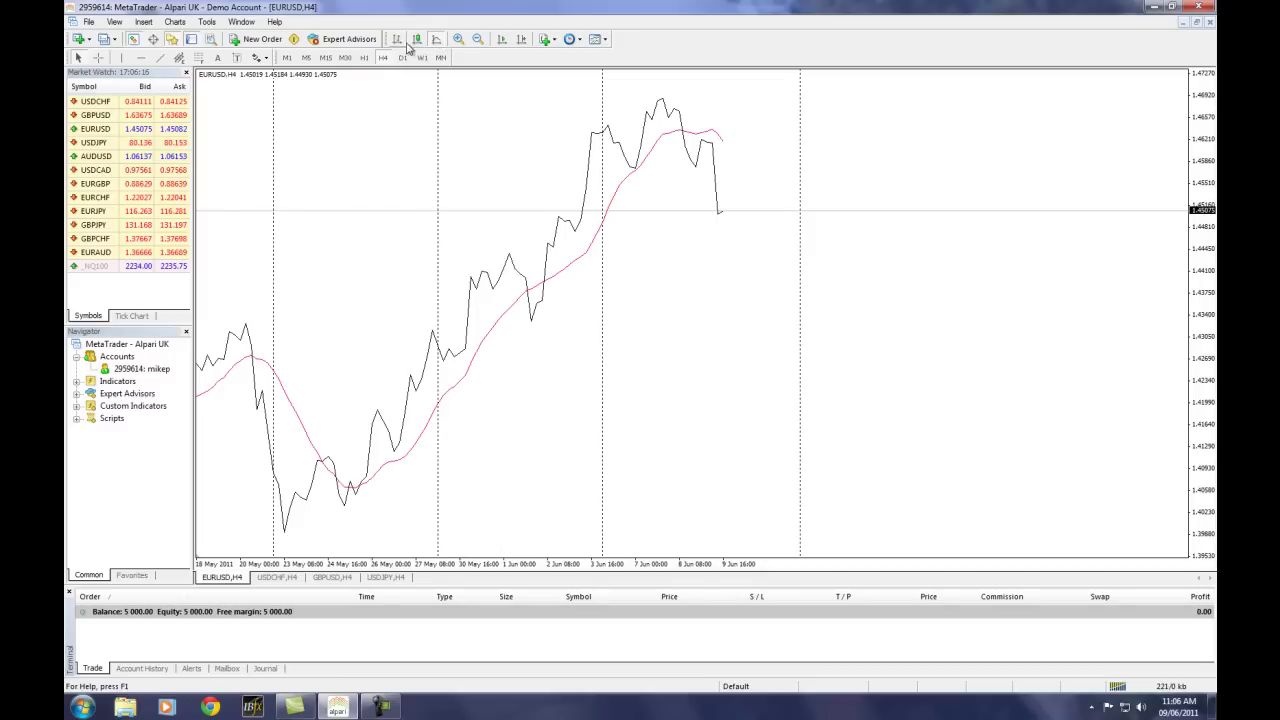
click(397, 41)
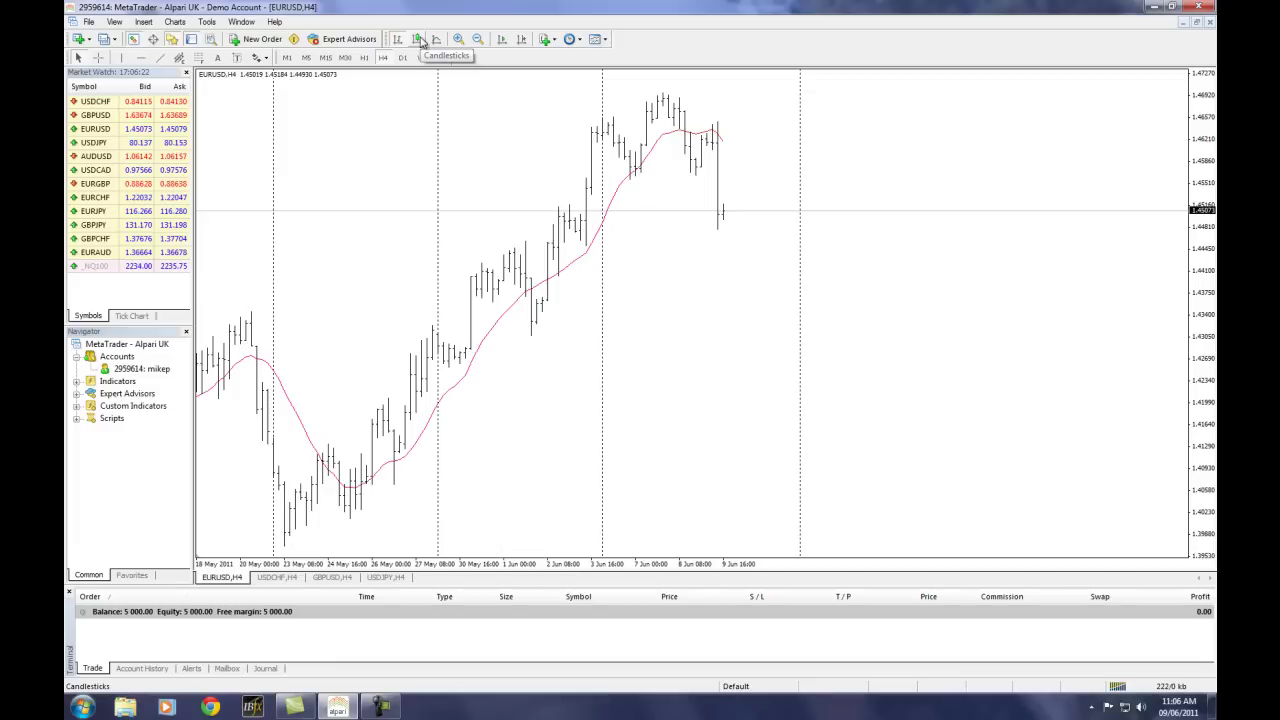
click(417, 43)
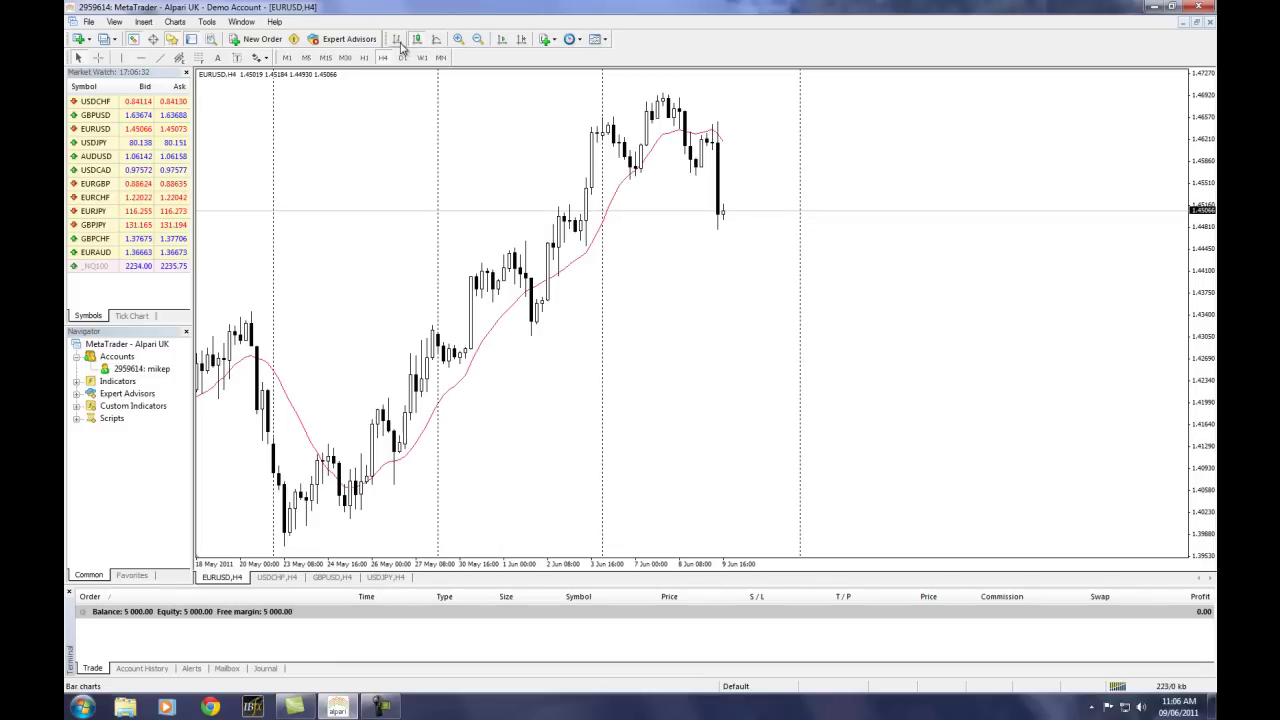
click(398, 41)
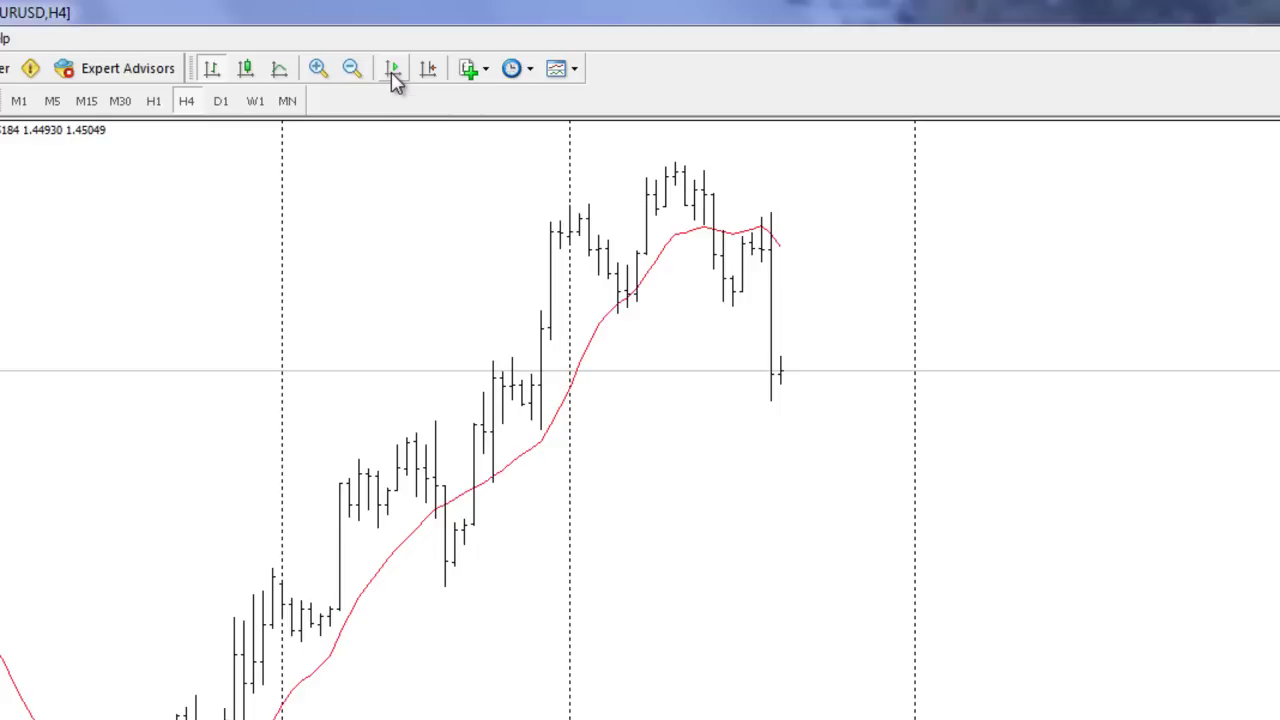
click(394, 74)
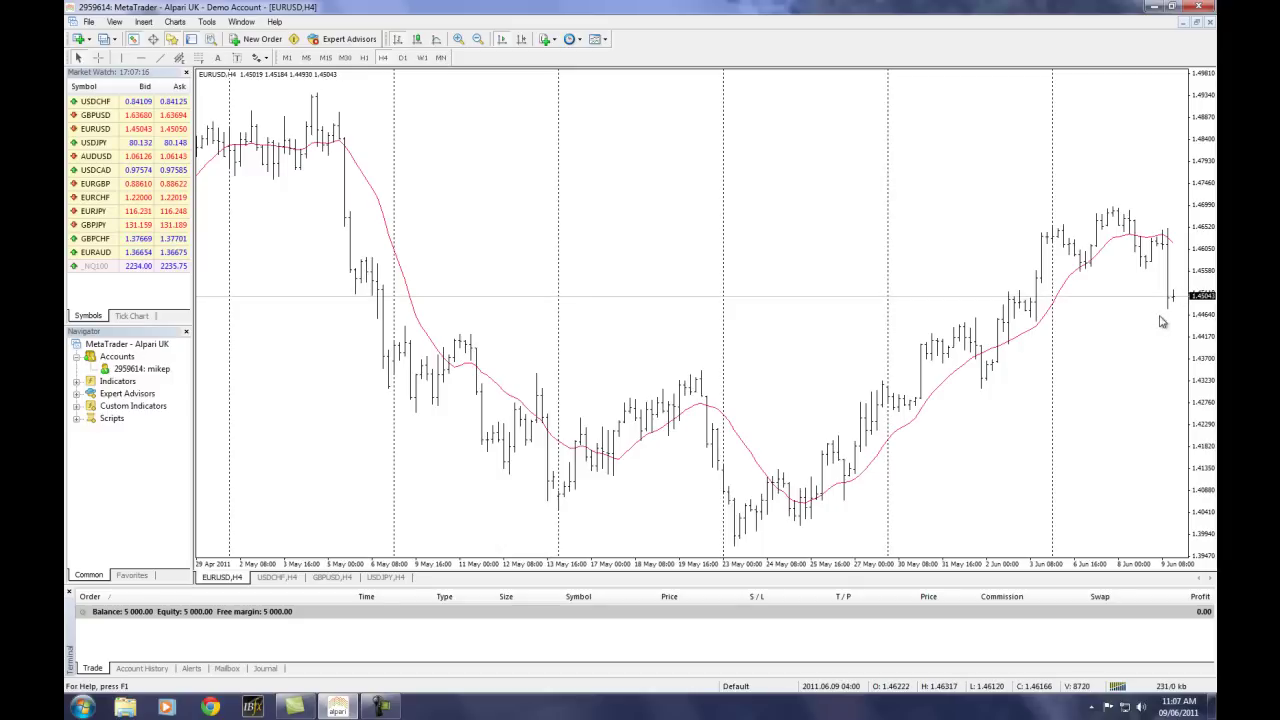
Enable Chart Shift and drag the shift marker to widen, then narrow, the right-side gap
click(522, 40)
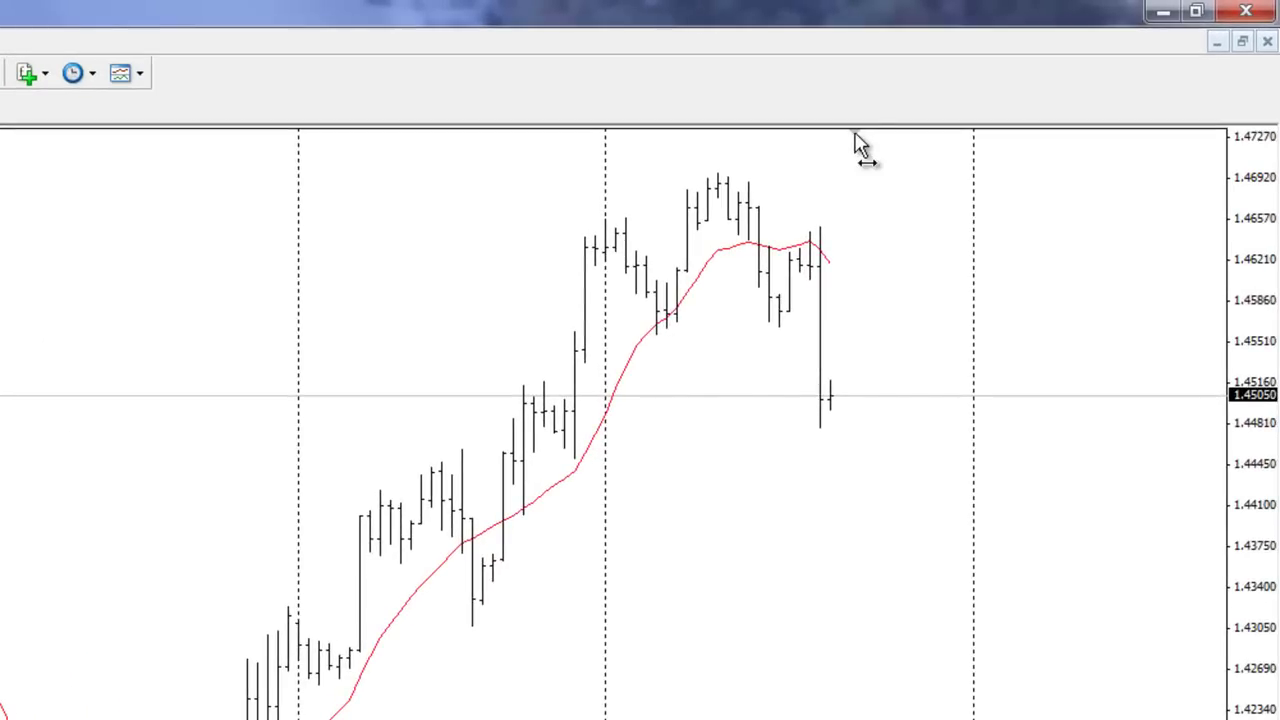
drag(860, 145, 862, 145)
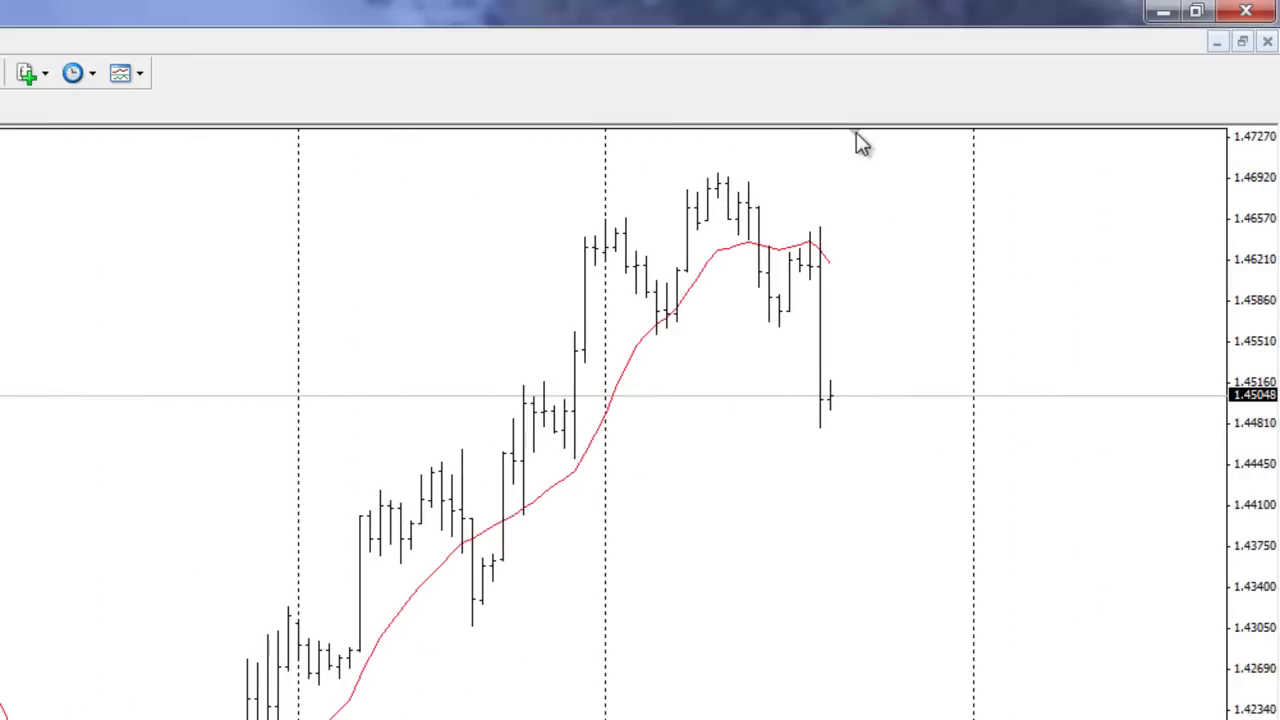
drag(856, 132, 1092, 160)
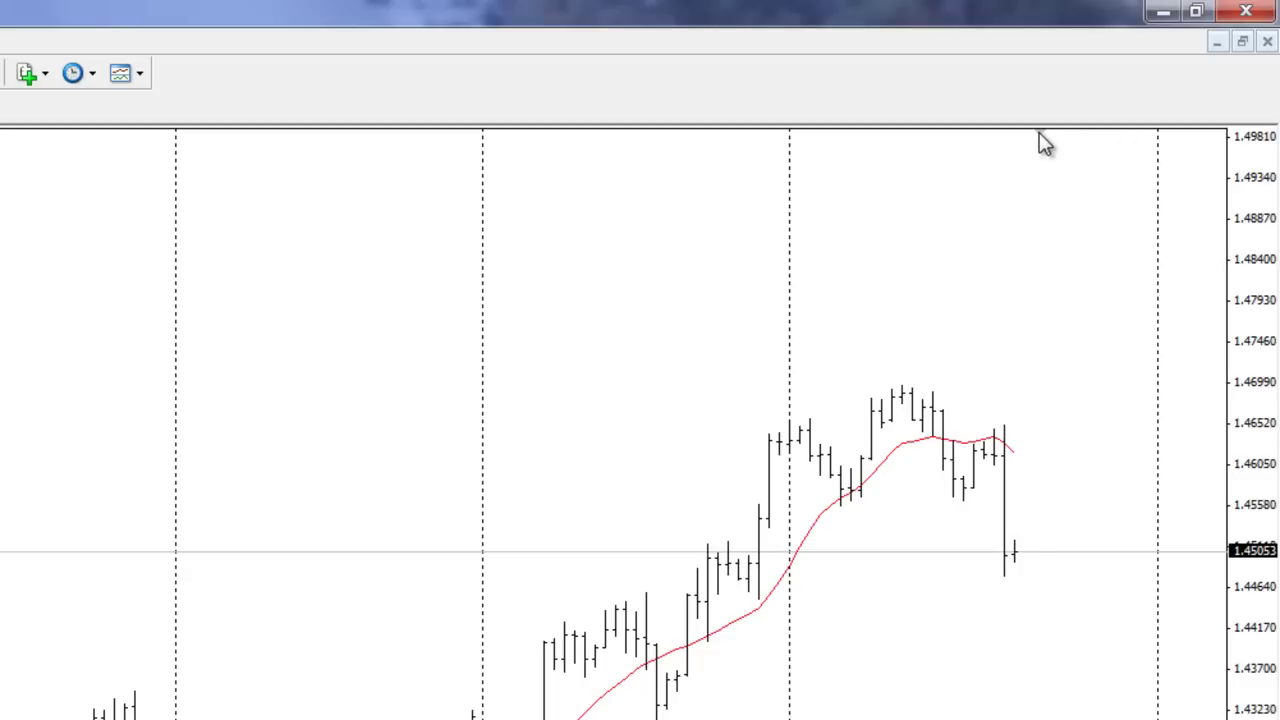
drag(1040, 130, 275, 185)
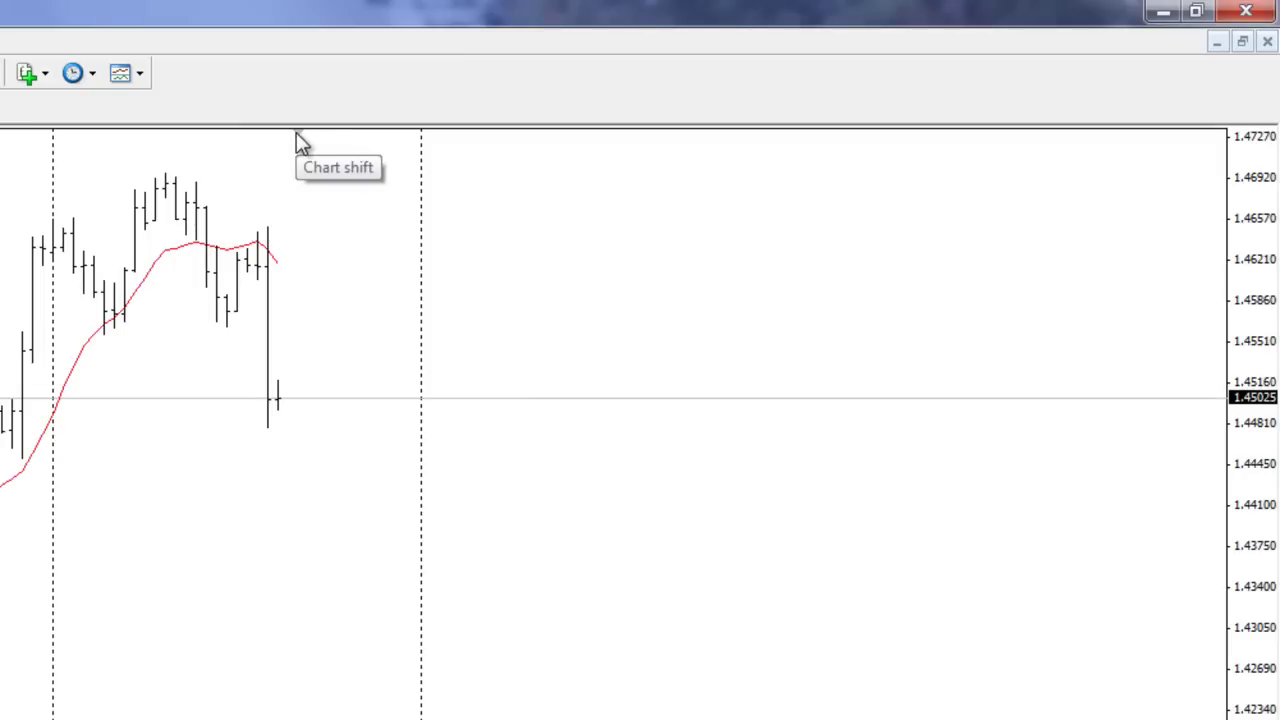
drag(296, 132, 1059, 147)
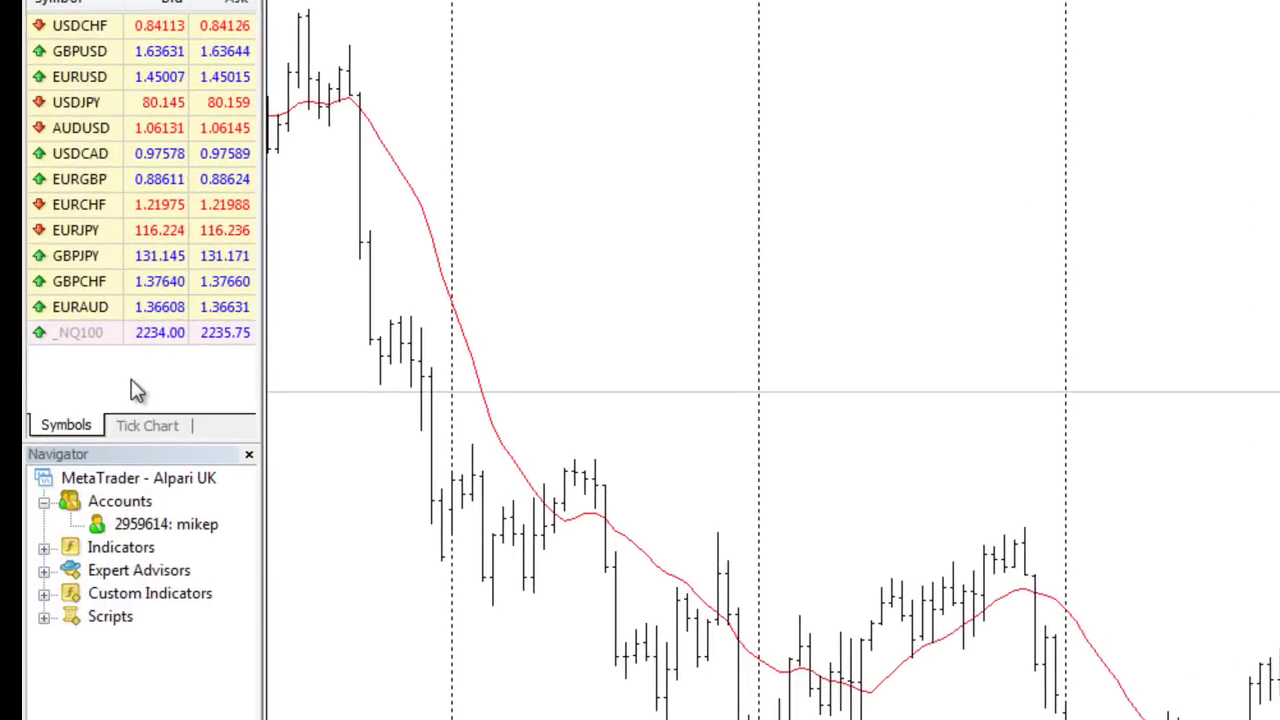
Show all symbols in Market Watch and drag the splitter down to enlarge the list
right_click(123, 378)
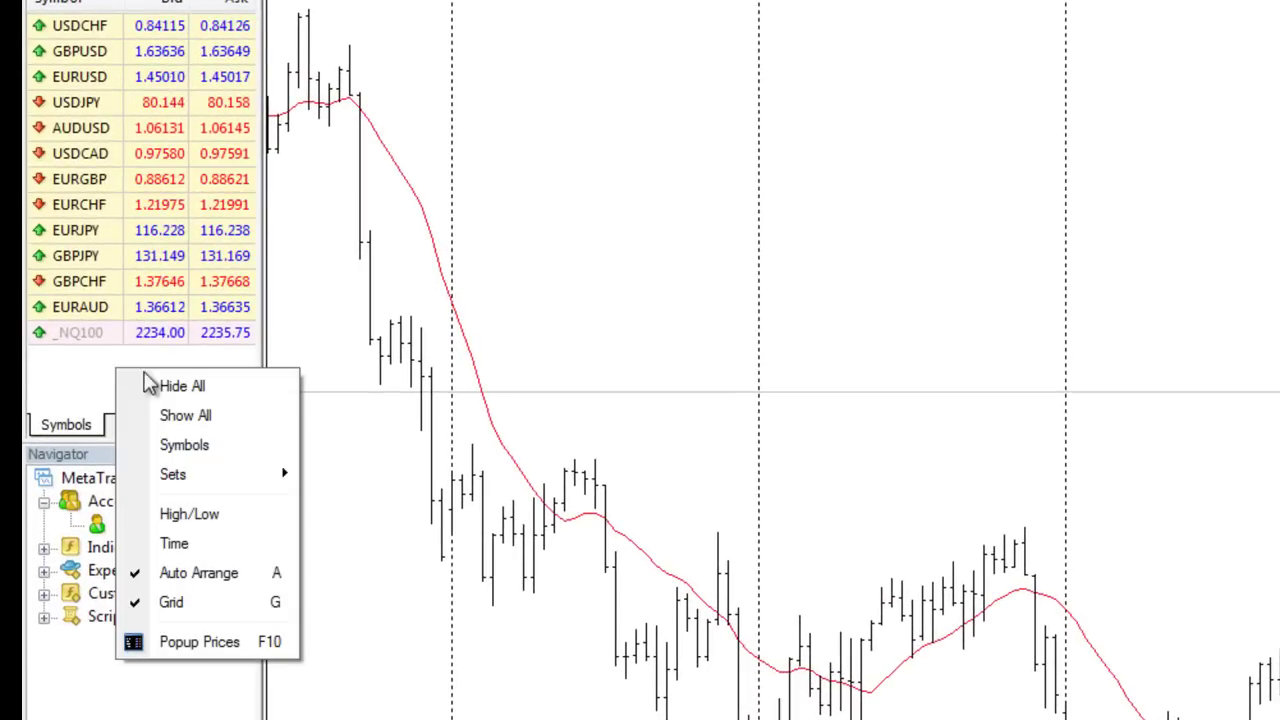
click(210, 414)
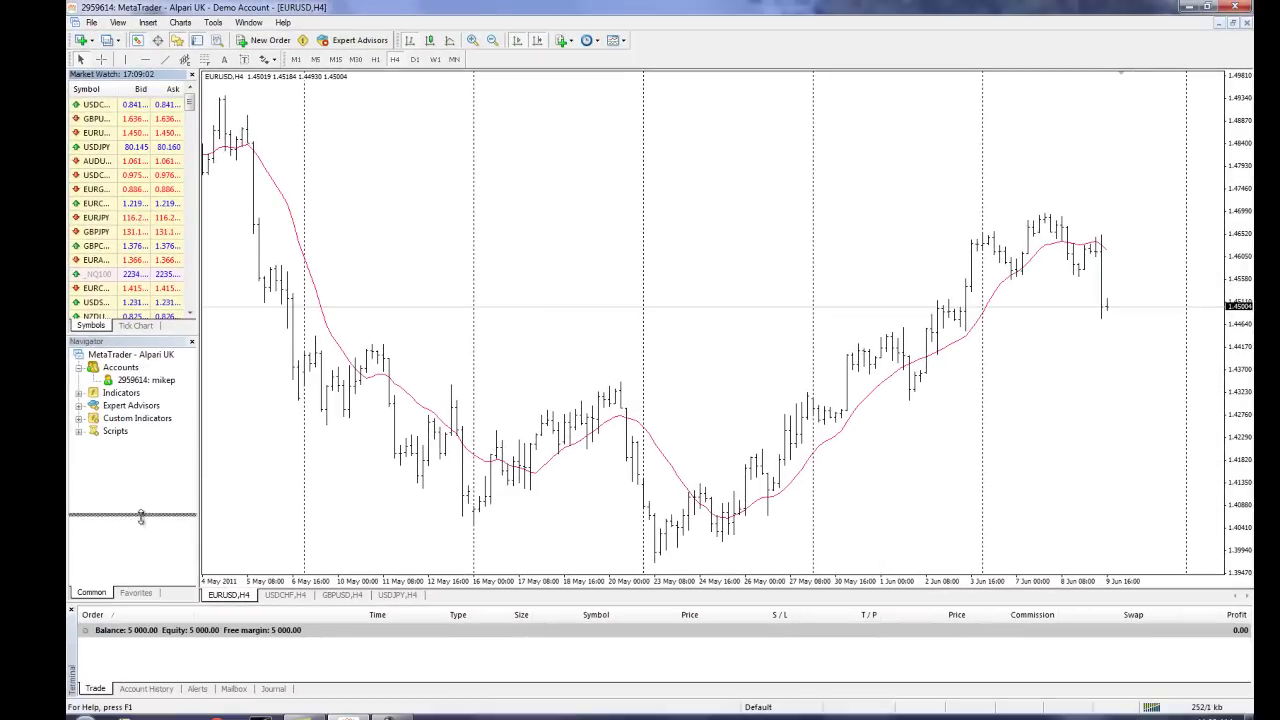
drag(143, 347, 142, 548)
mouse_move(189, 130)
mouse_down()
mouse_move(199, 397)
mouse_move(200, 116)
mouse_up()
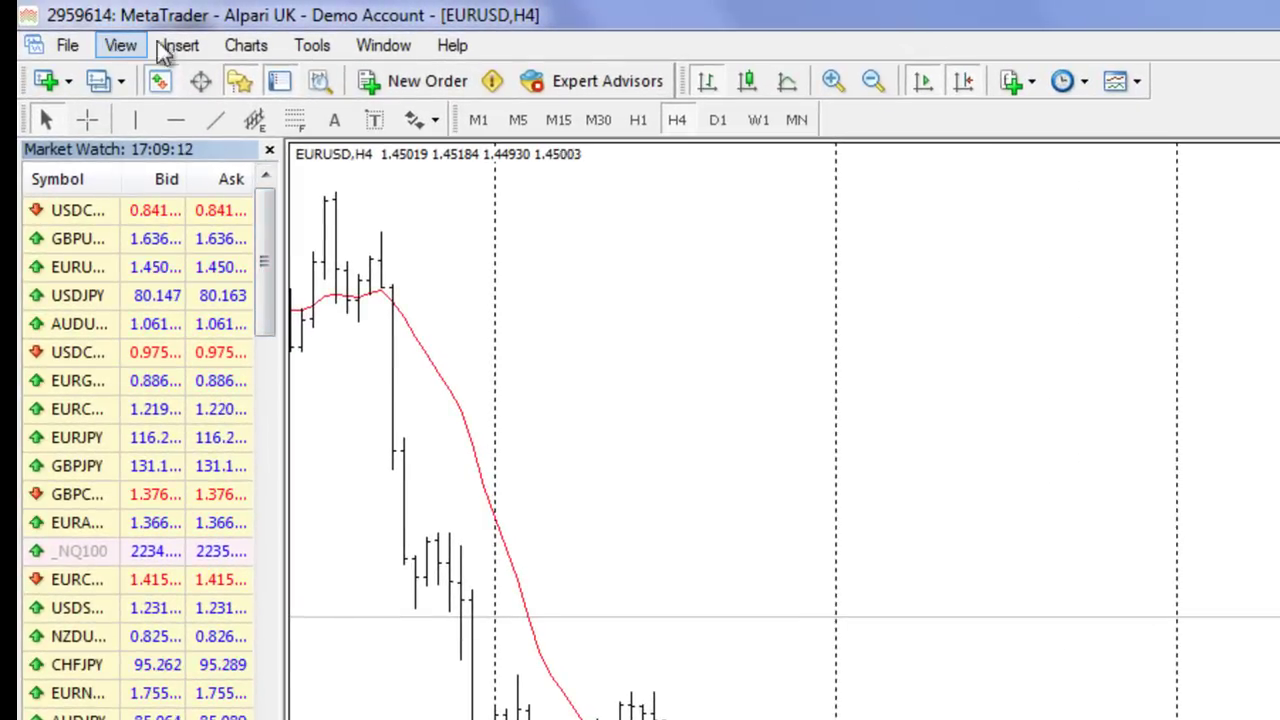
Open a new GOOG.US hourly chart from the New Chart menu, then return to EURUSD H4
click(67, 45)
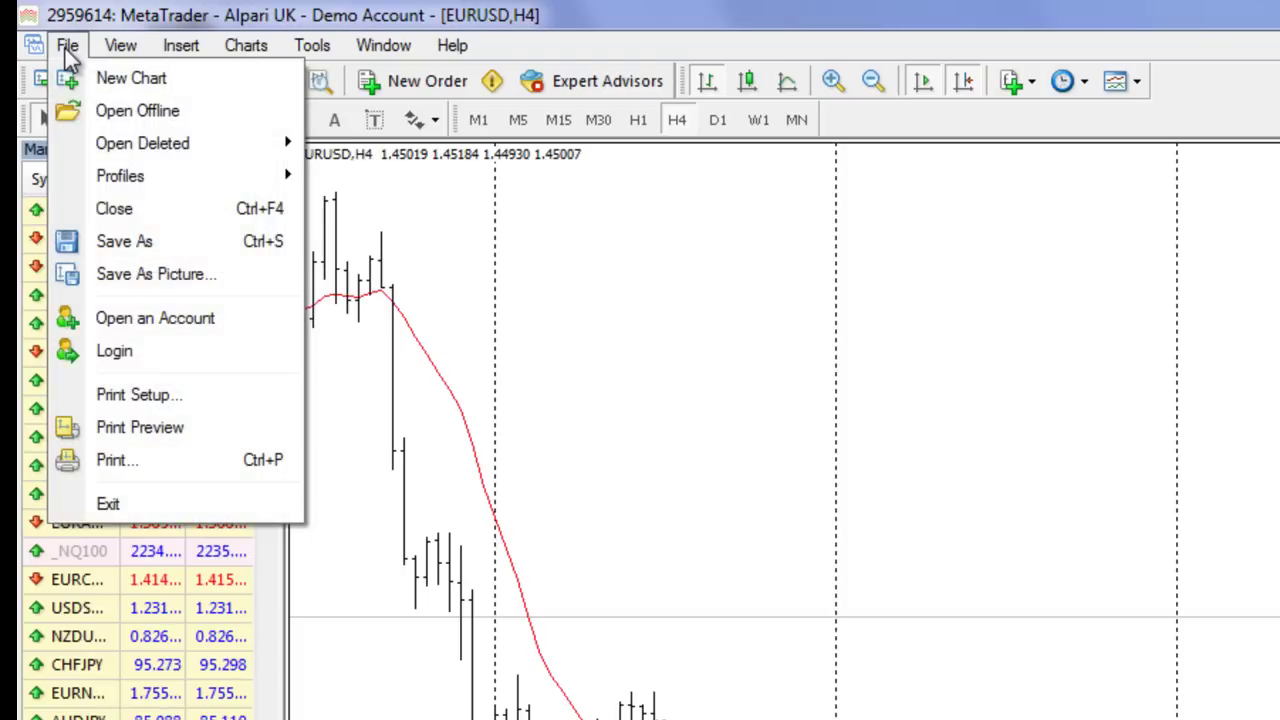
click(80, 14)
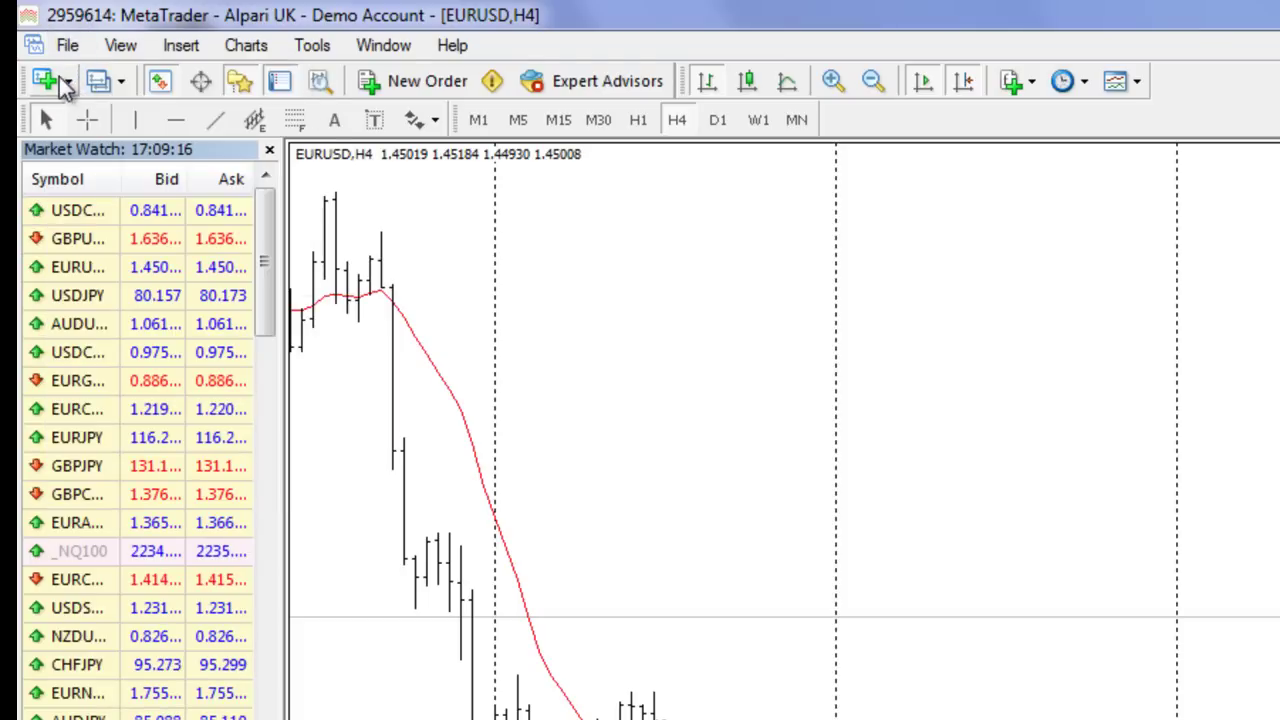
click(59, 77)
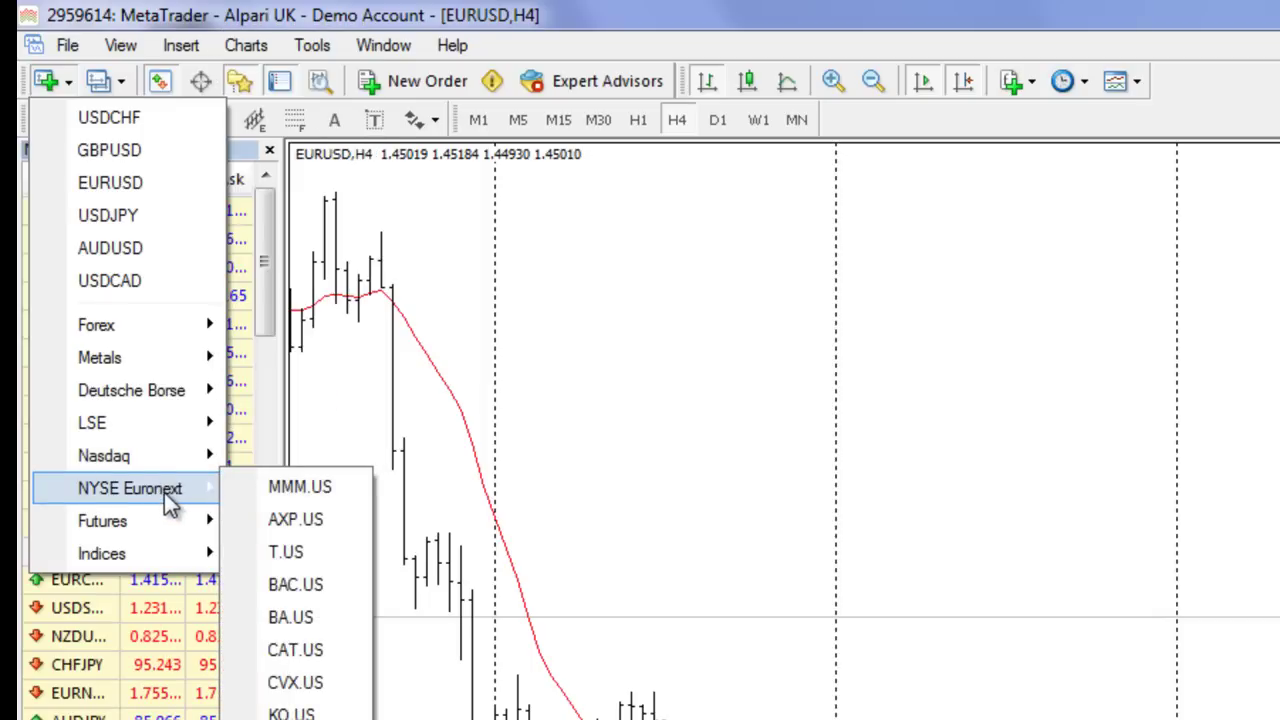
mouse_move(104, 456)
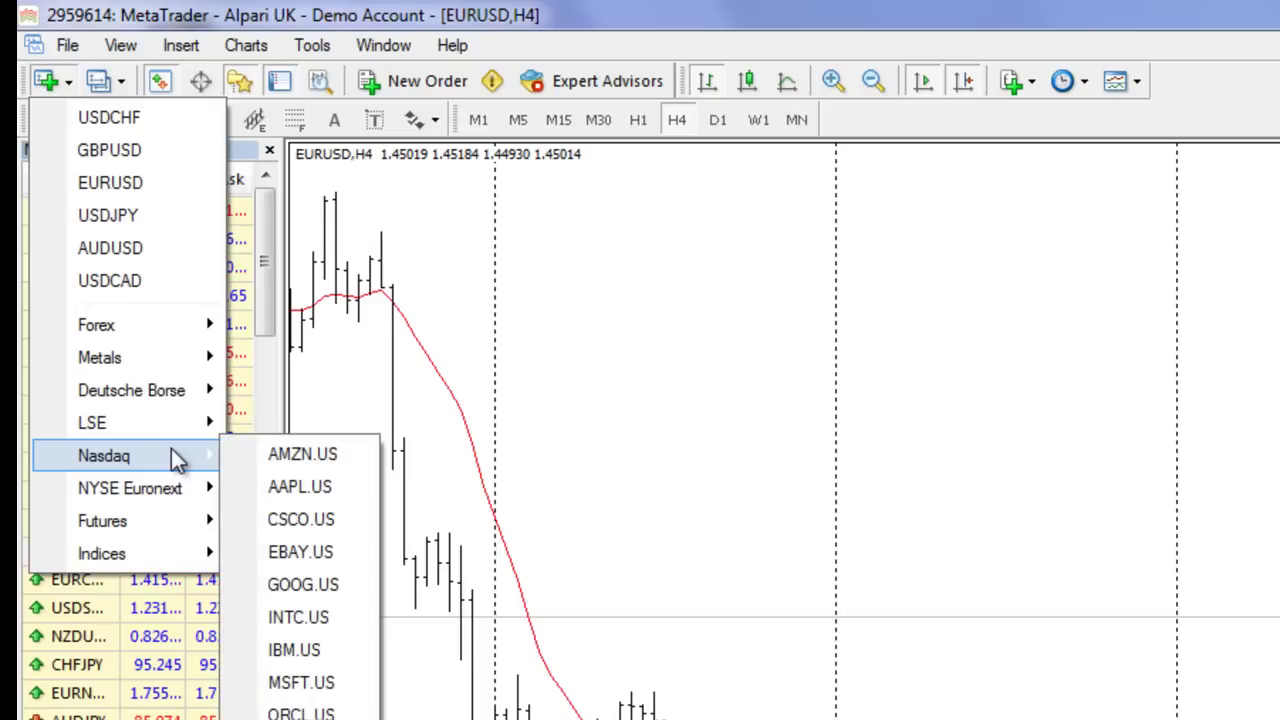
click(317, 584)
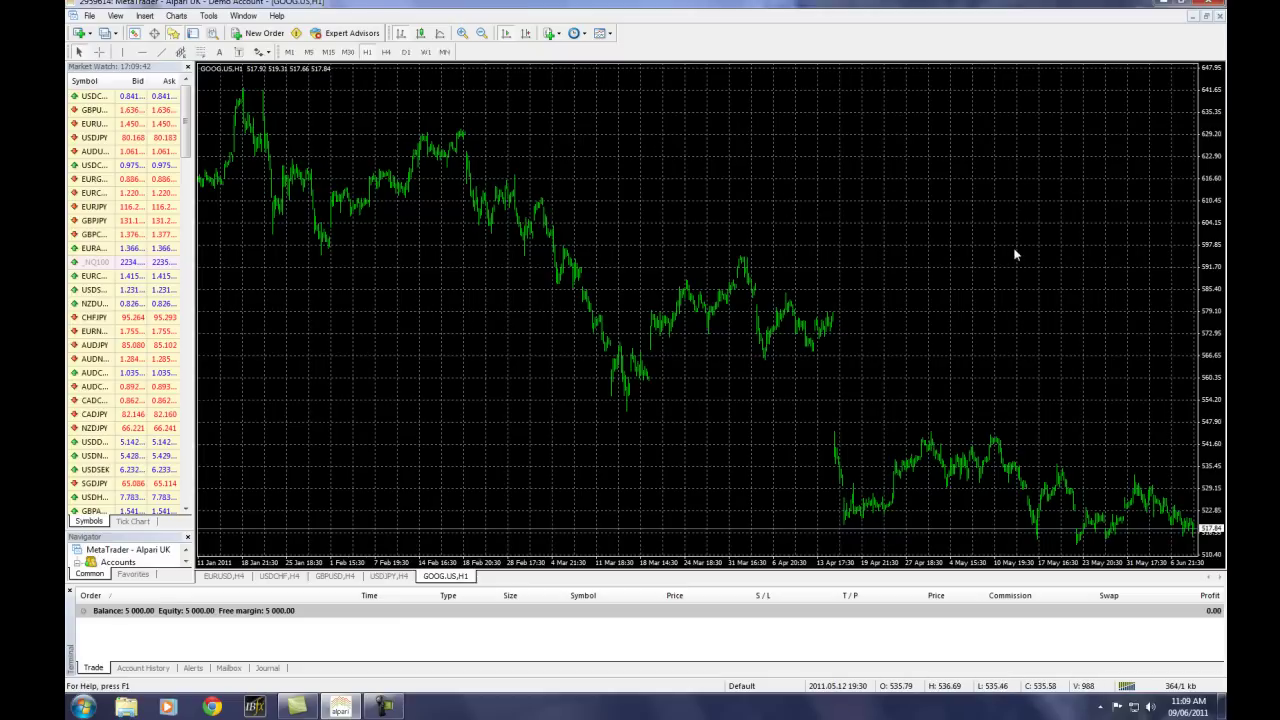
click(224, 577)
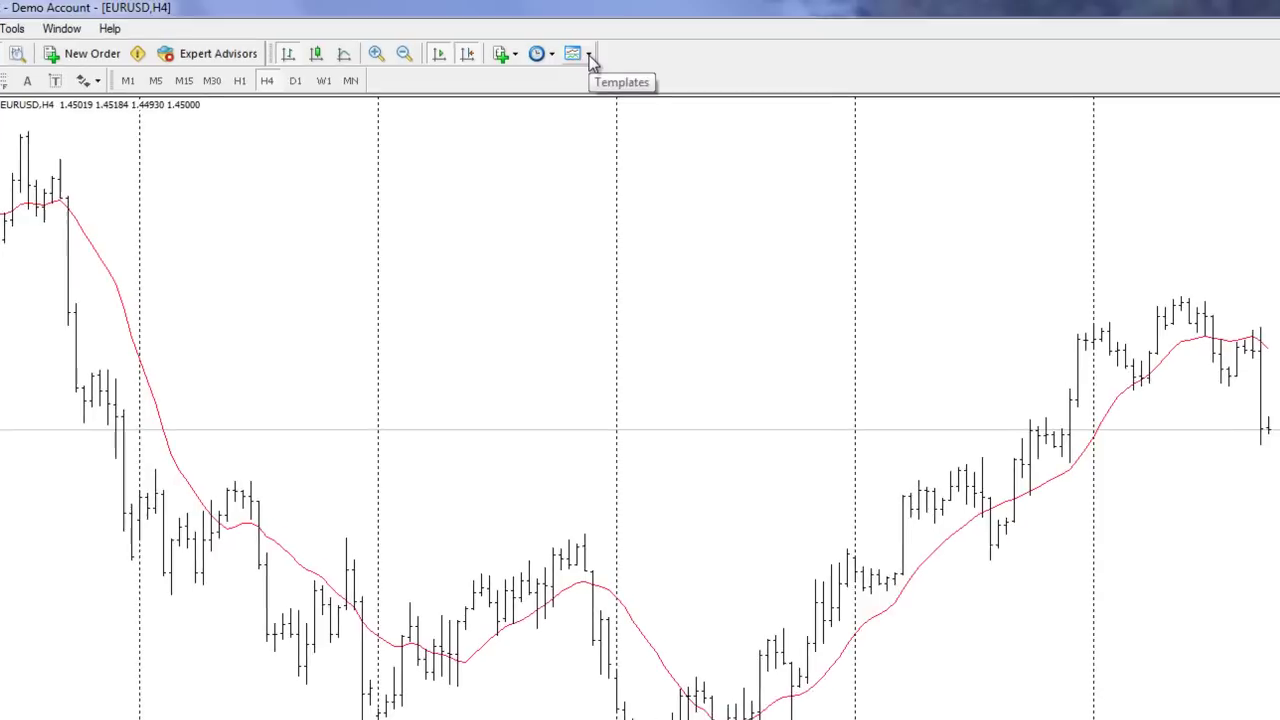
Save the EURUSD chart's setup through Save Template under the name 'Test1'
click(611, 36)
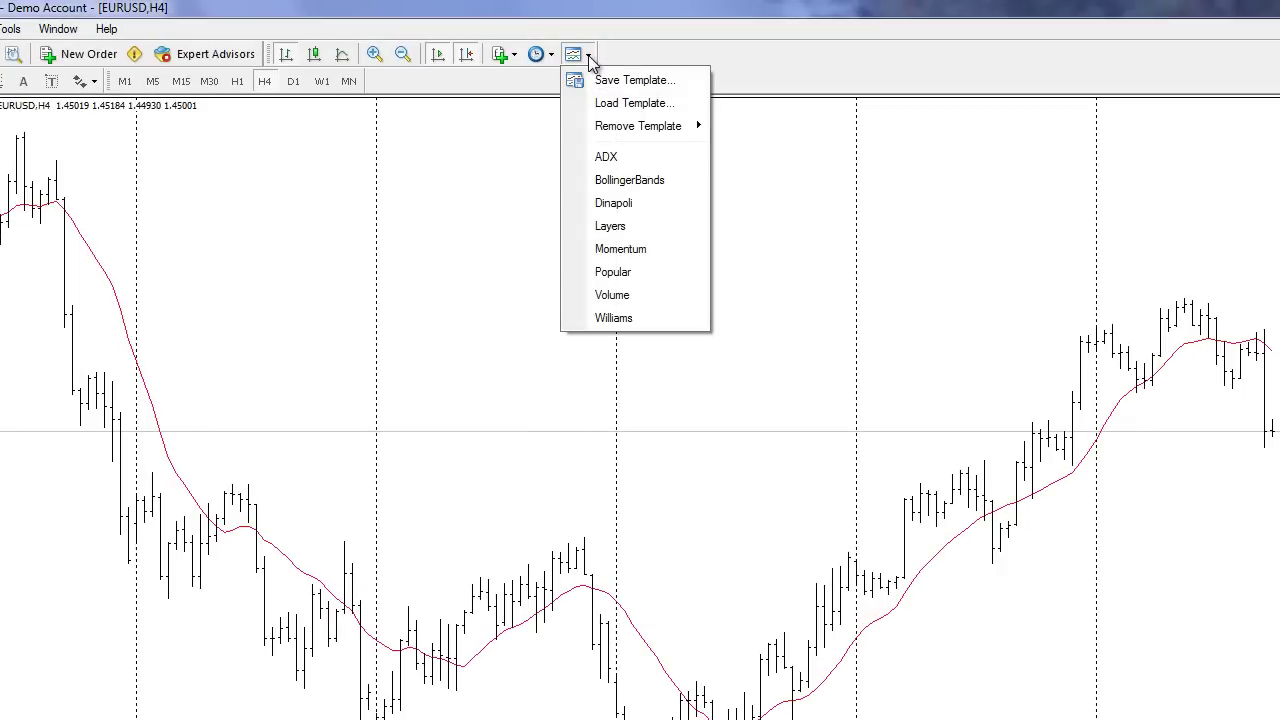
click(600, 80)
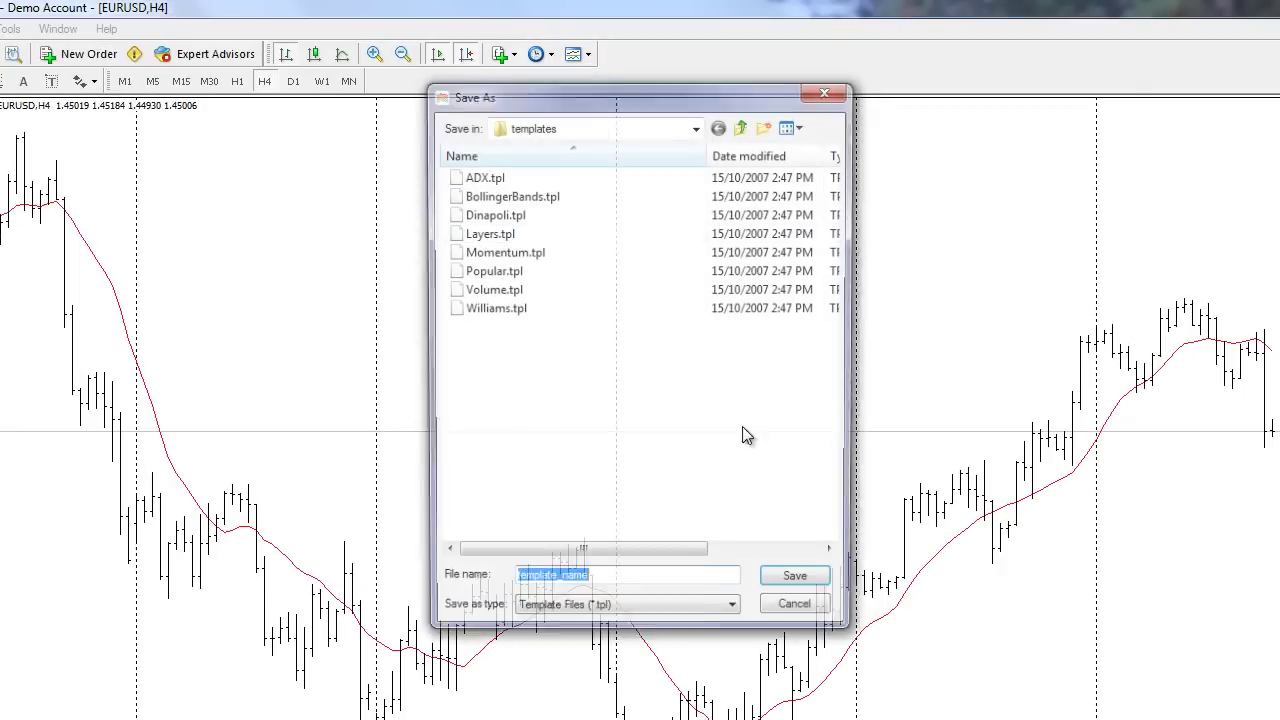
text(Test1)
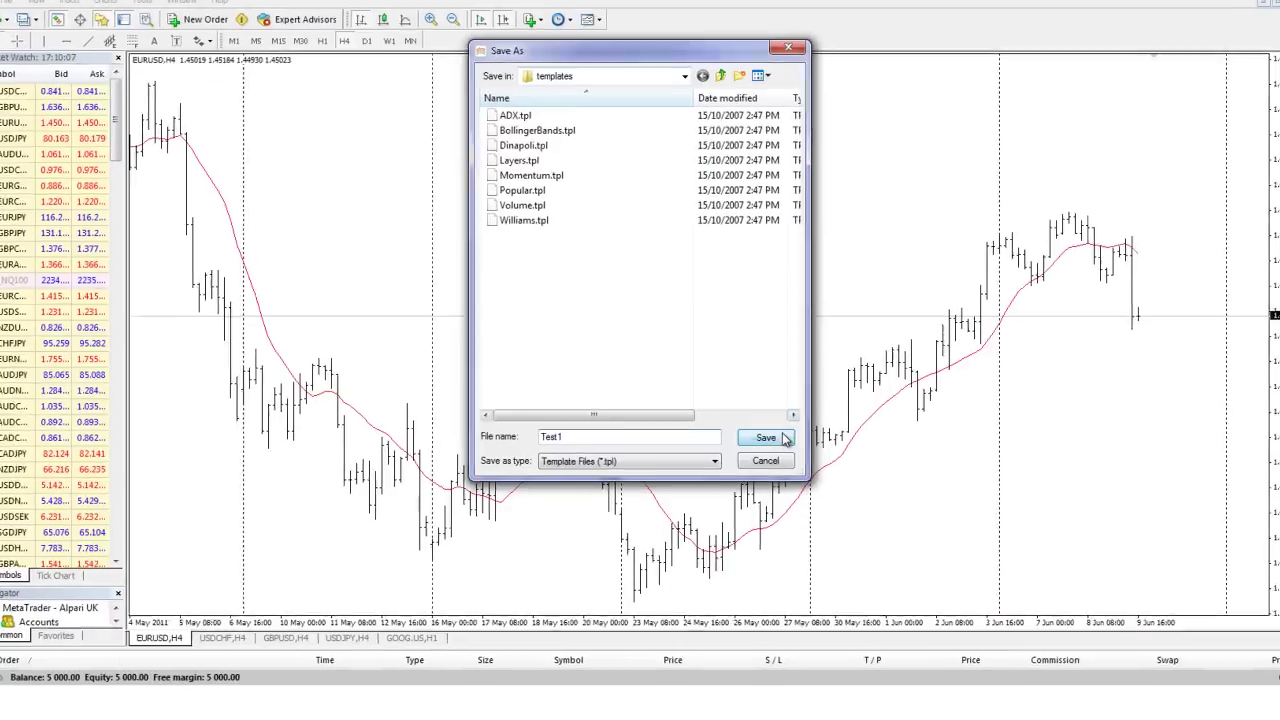
click(799, 584)
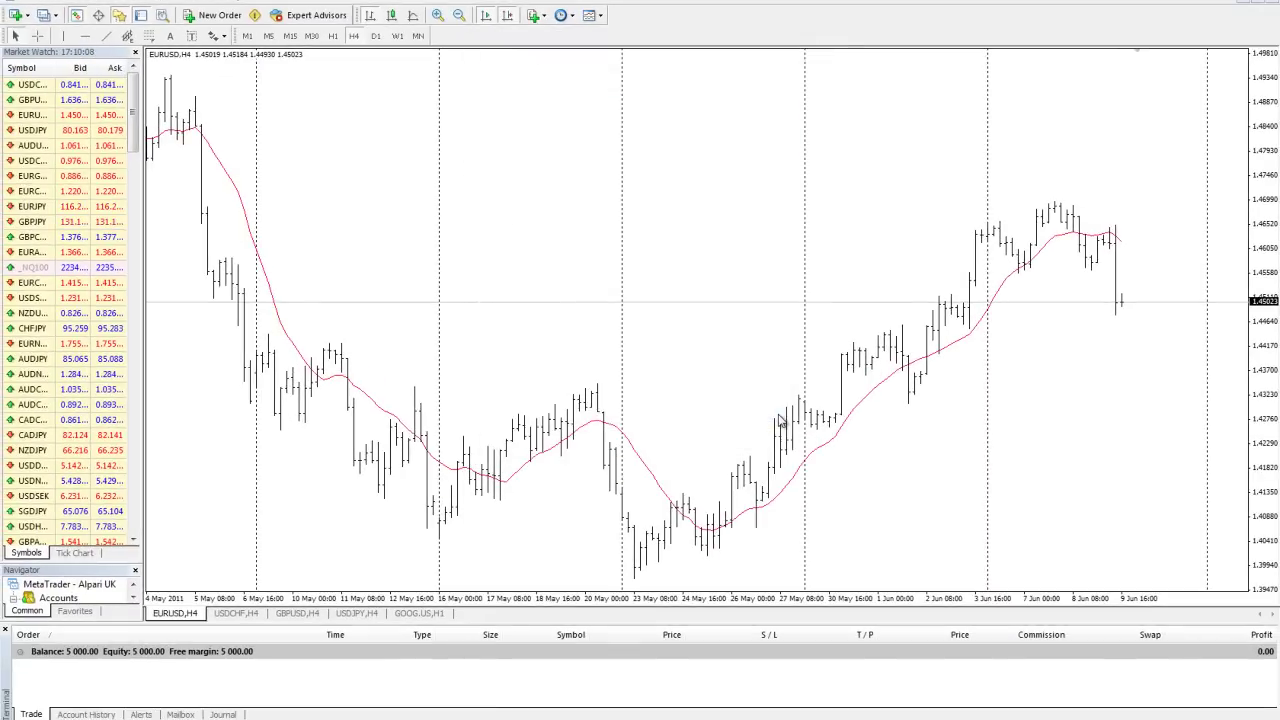
Apply the Test1 template to the GOOG.US hourly chart
click(422, 617)
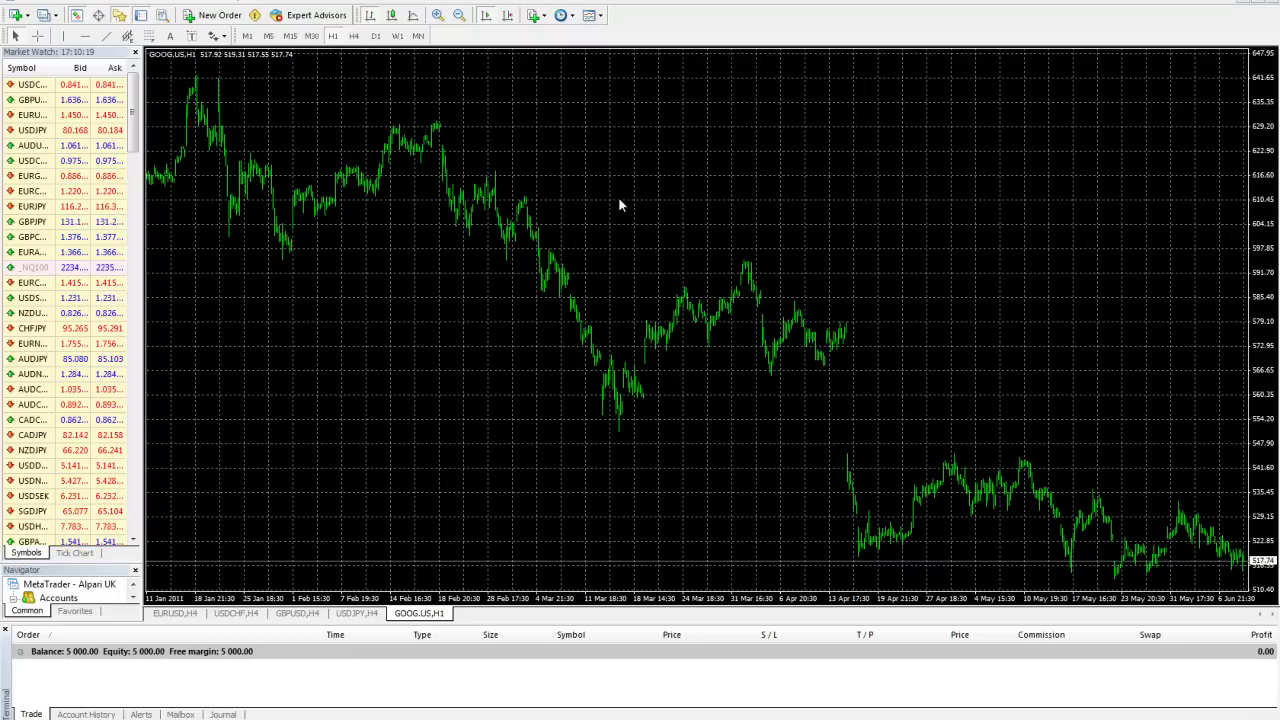
click(590, 15)
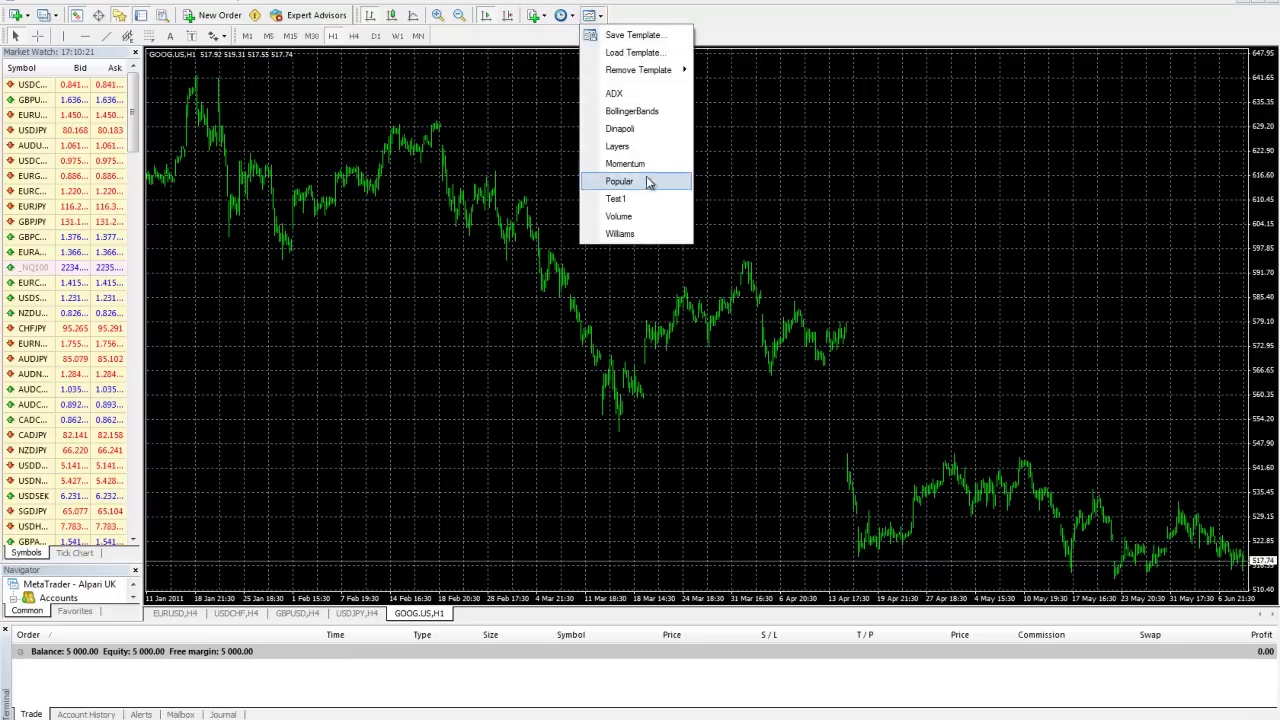
click(657, 206)
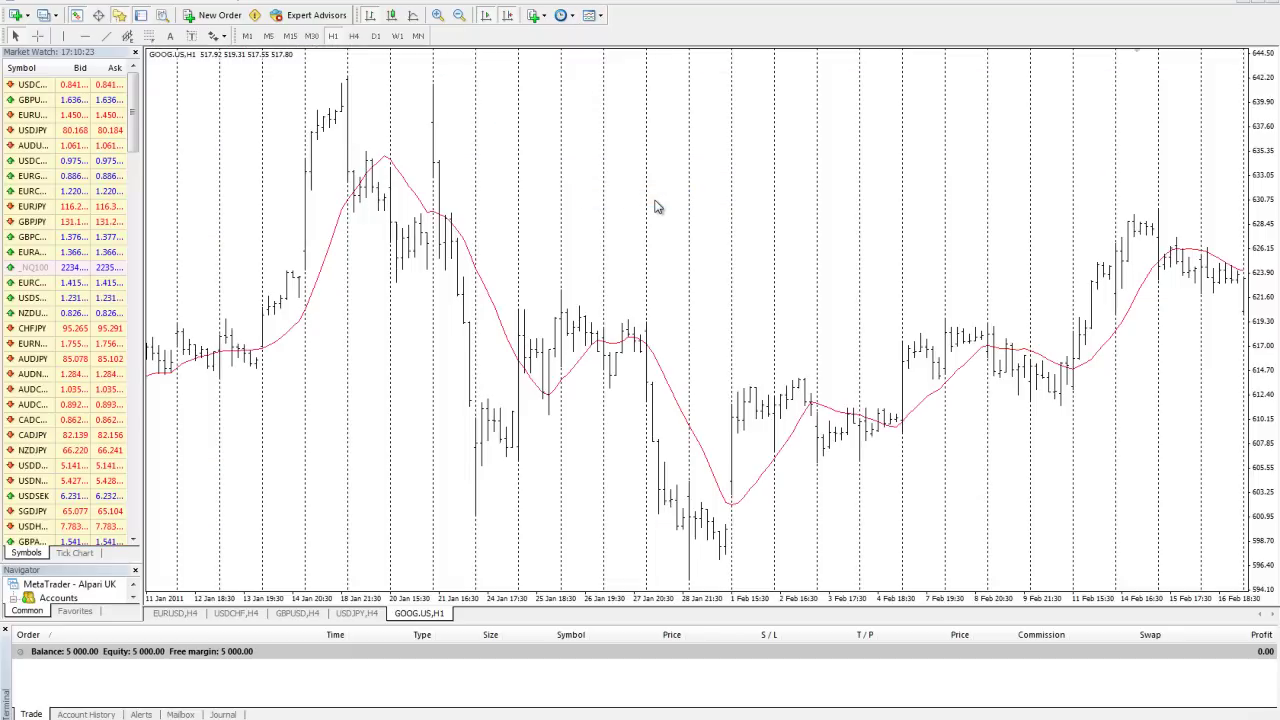
Scroll the GOOG.US chart forward to its latest bars, May through 9 June
scroll(680, 209, down, 3)
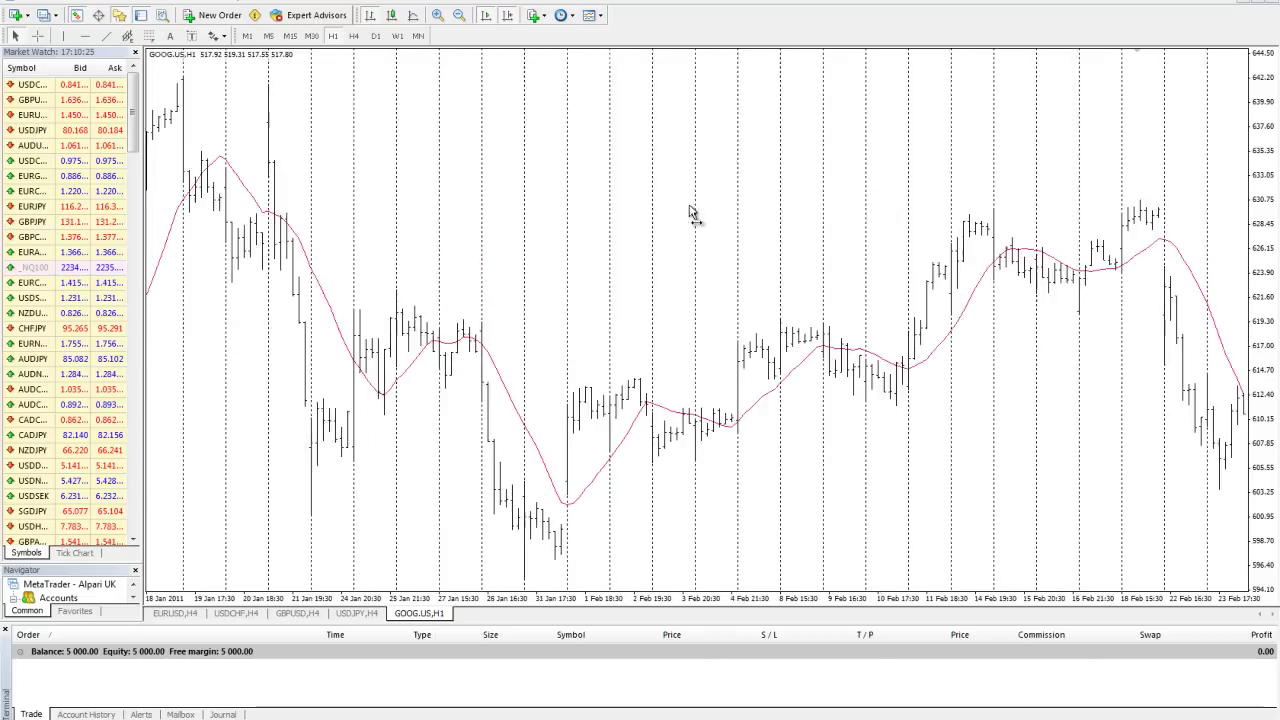
scroll(560, 213, down, 2)
scroll(710, 276, down, 15)
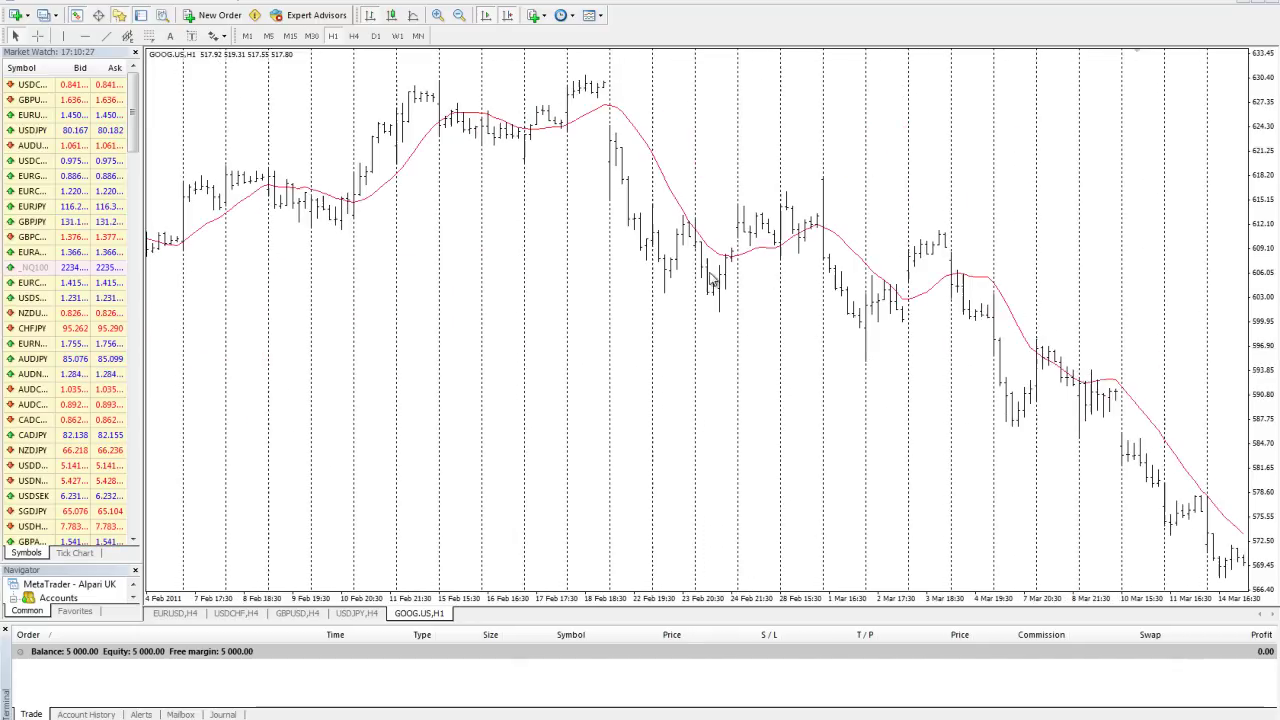
scroll(706, 274, up, 5)
scroll(706, 274, down, 2)
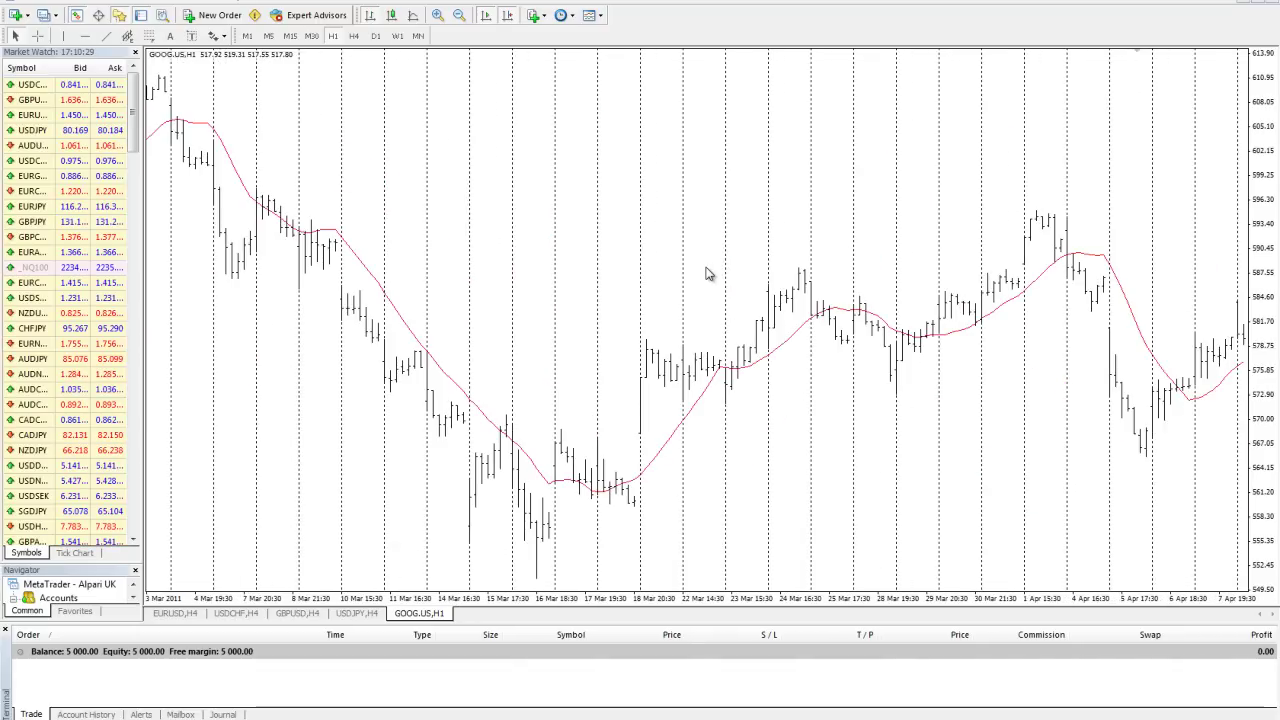
scroll(706, 274, down, 5)
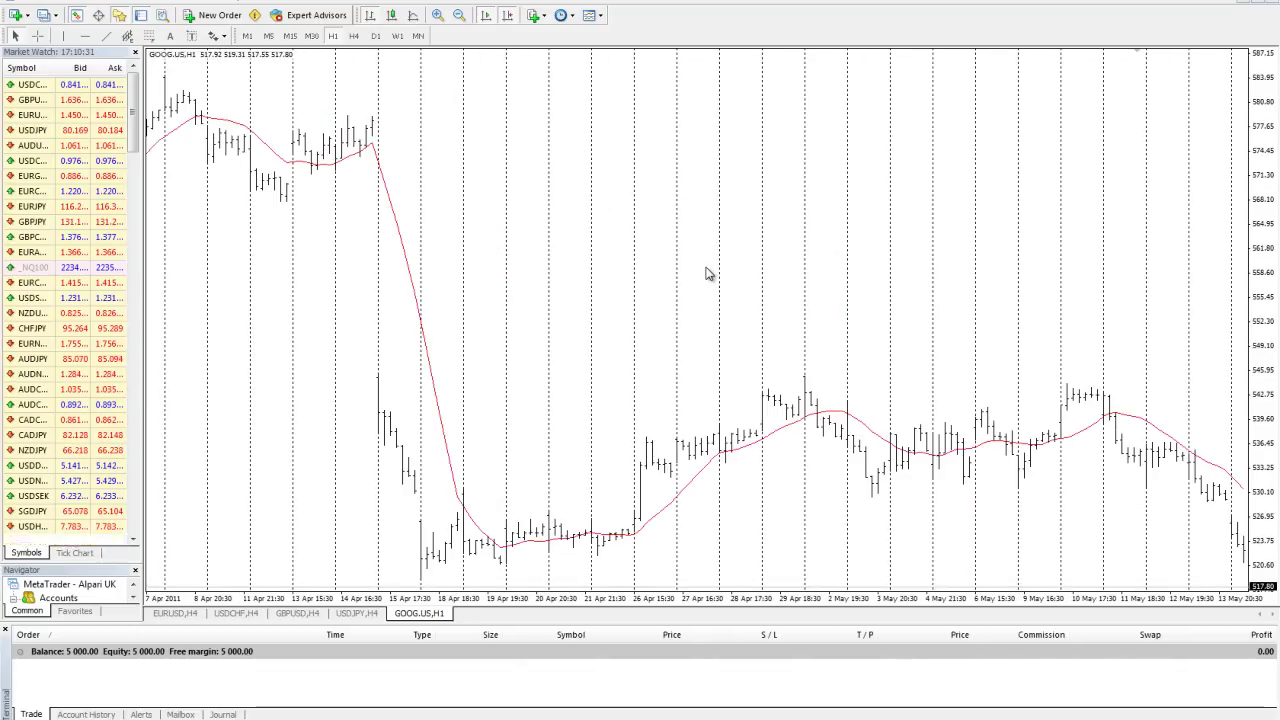
scroll(706, 274, down, 5)
scroll(706, 274, down, 3)
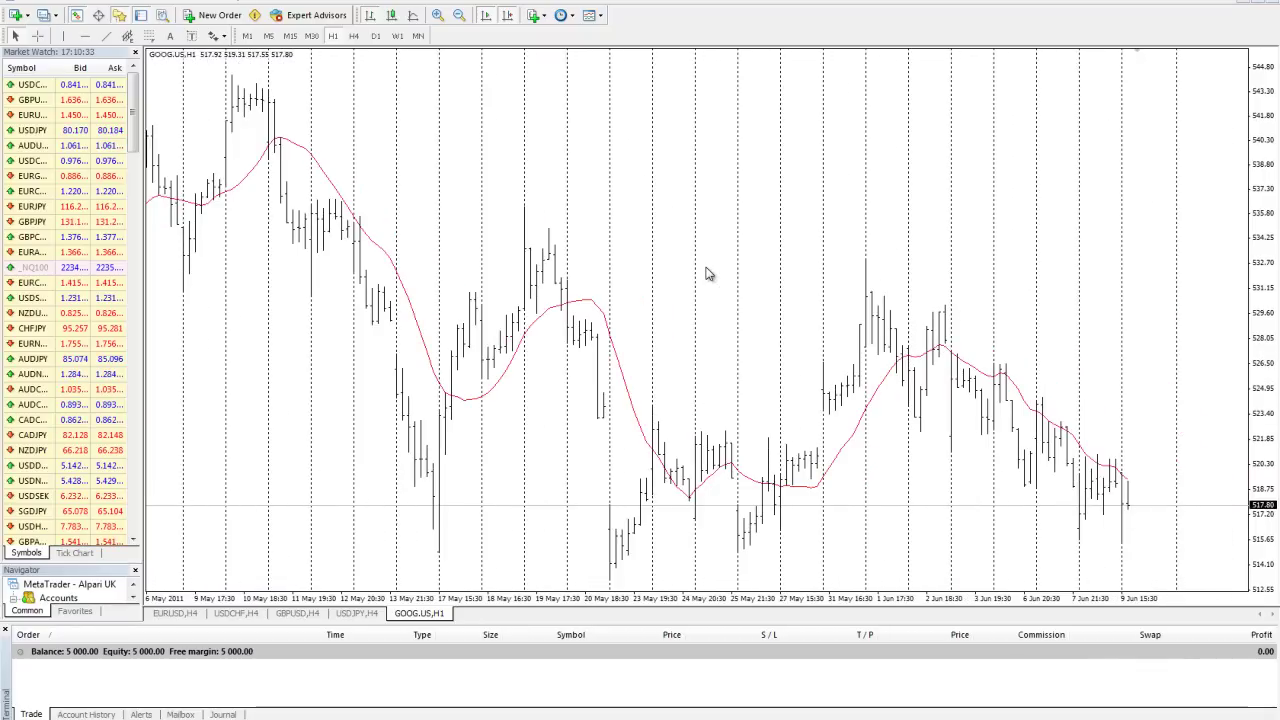
scroll(740, 376, down, 2)
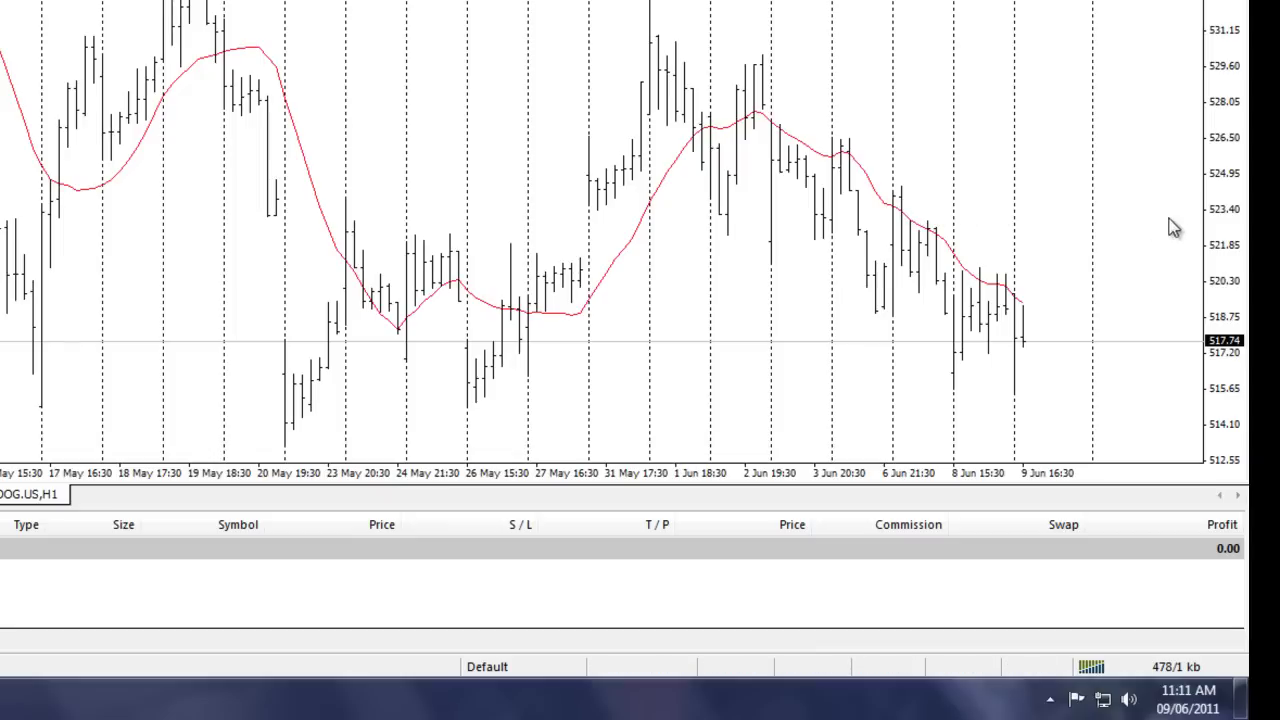
middle_click(918, 148)
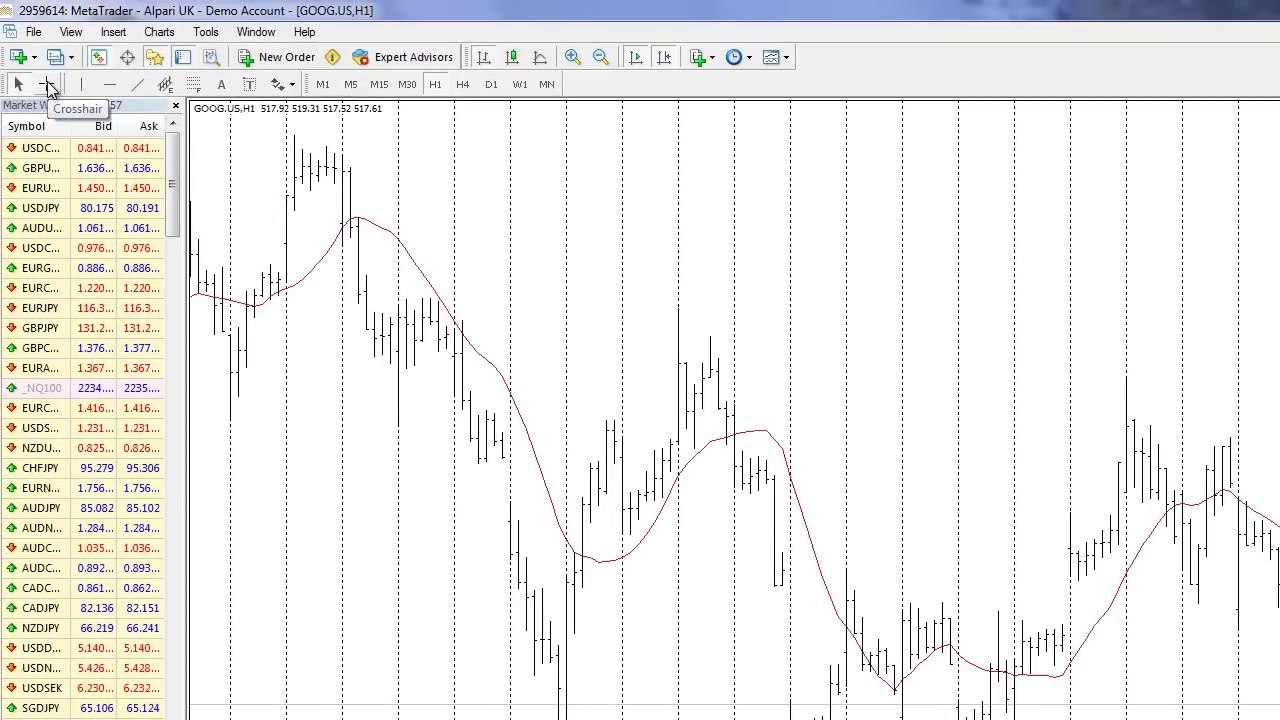
click(47, 85)
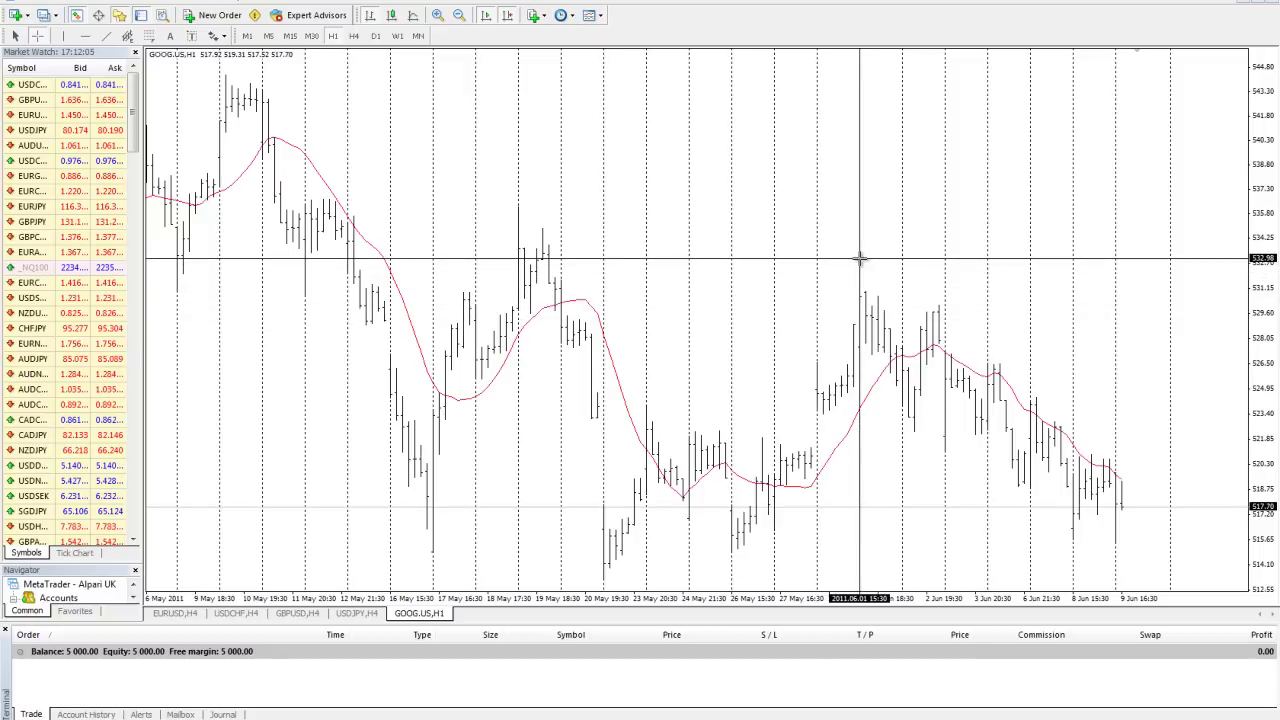
drag(860, 259, 912, 418)
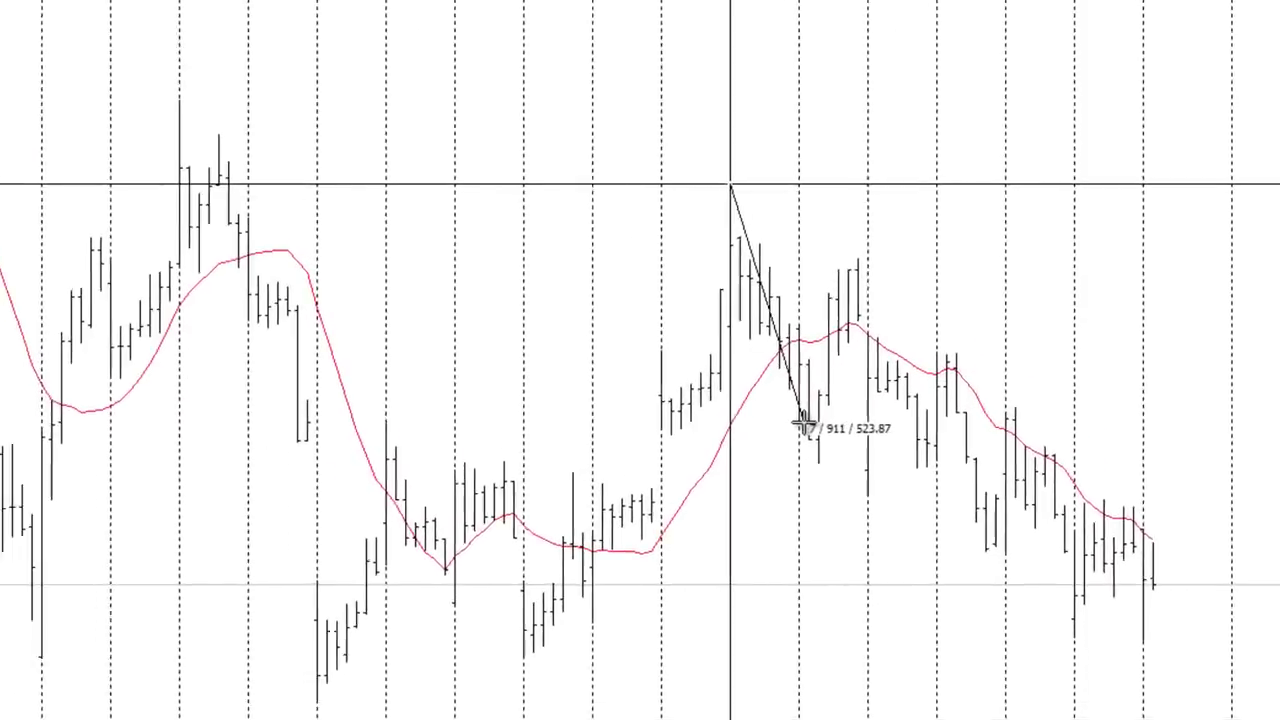
drag(737, 460, 749, 486)
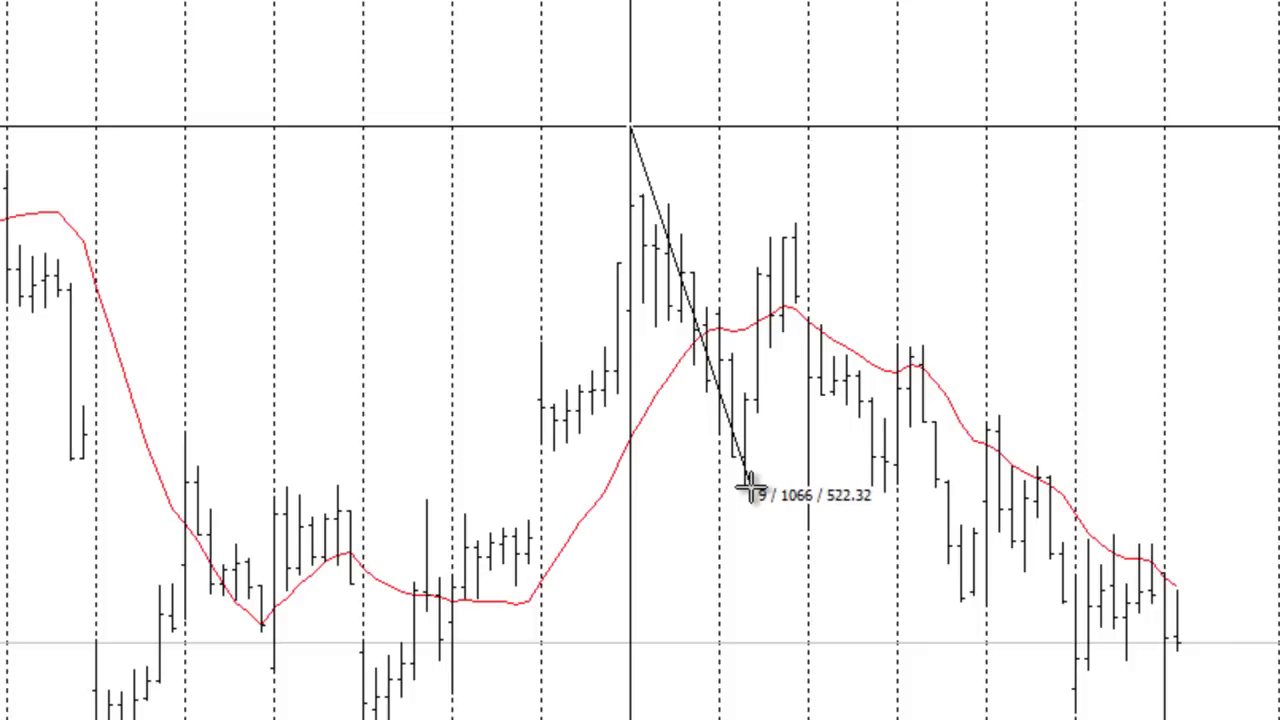
drag(748, 487, 753, 490)
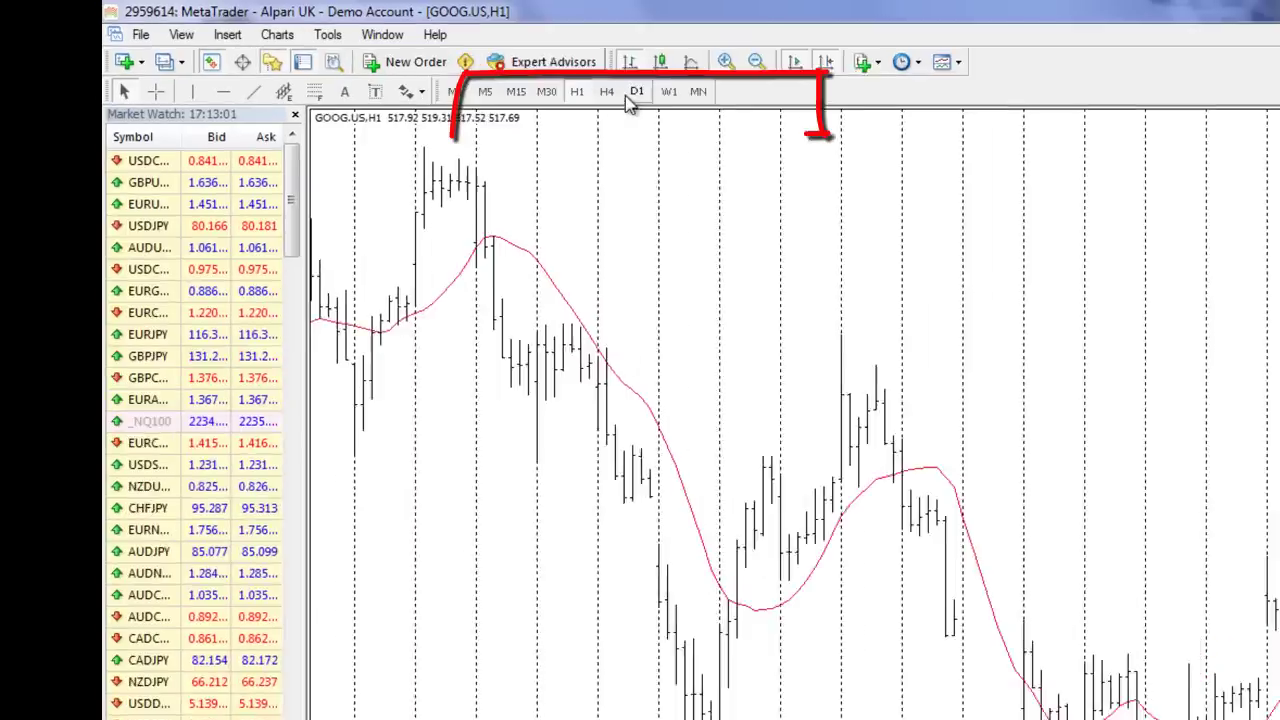
Step the GOOG.US chart through the H4, D1 and W1 timeframes
click(670, 101)
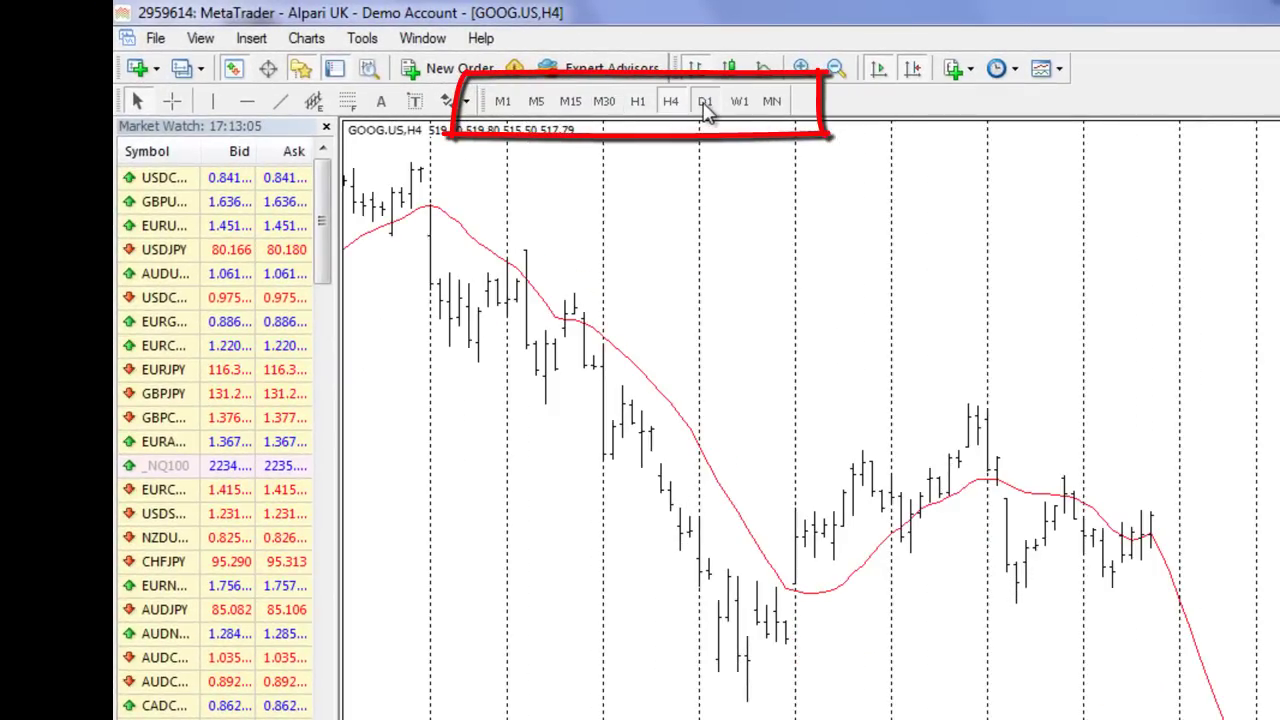
click(705, 102)
click(739, 101)
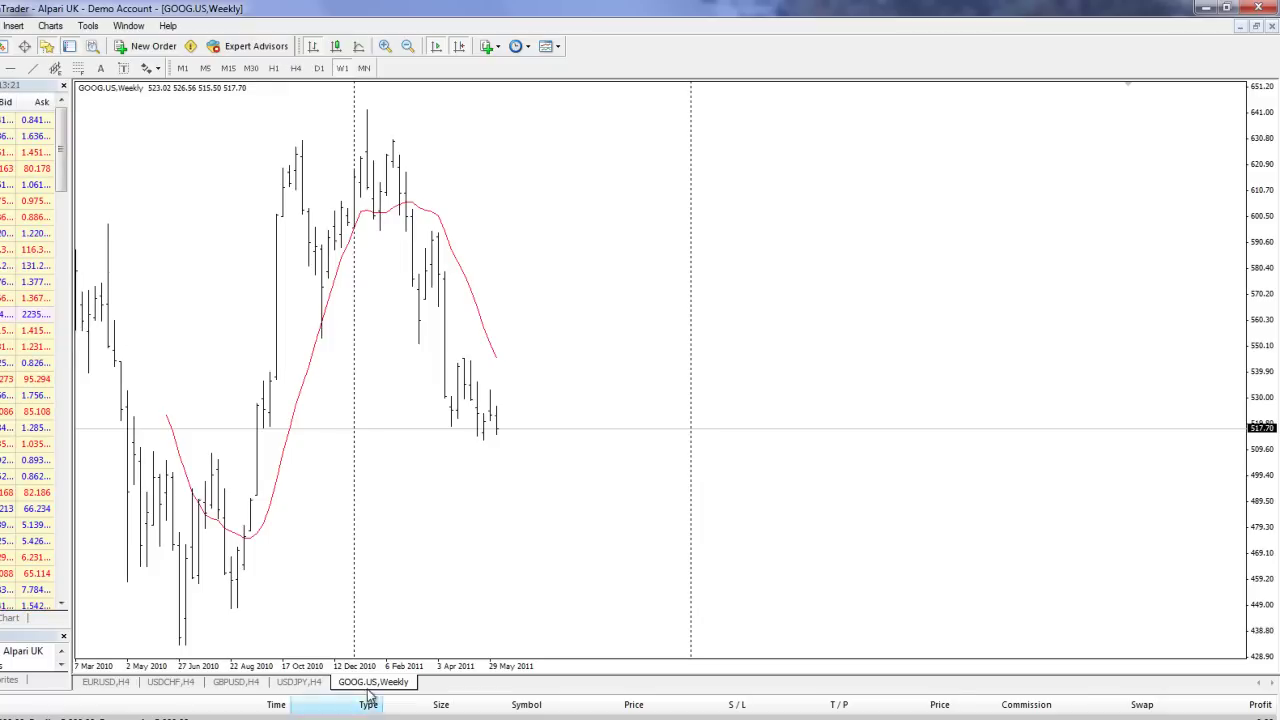
Bring the EURUSD chart forward and switch it to weekly, then monthly timeframe
click(186, 613)
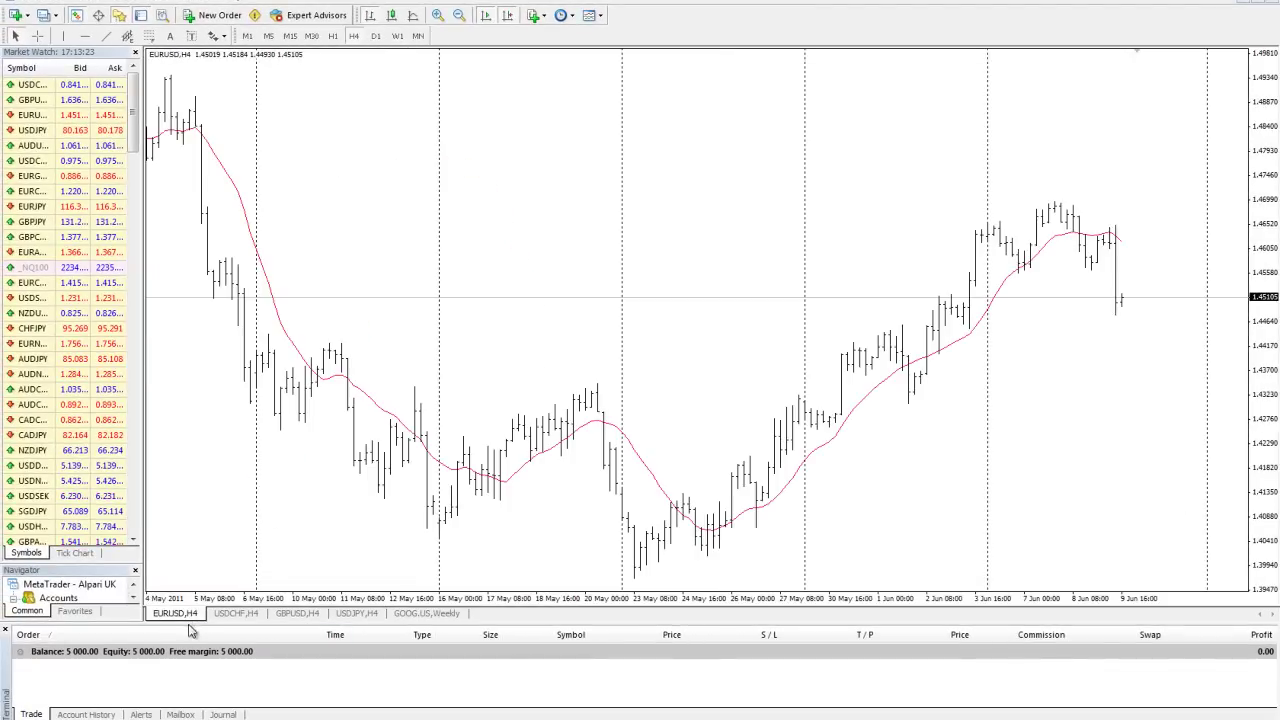
drag(437, 291, 474, 291)
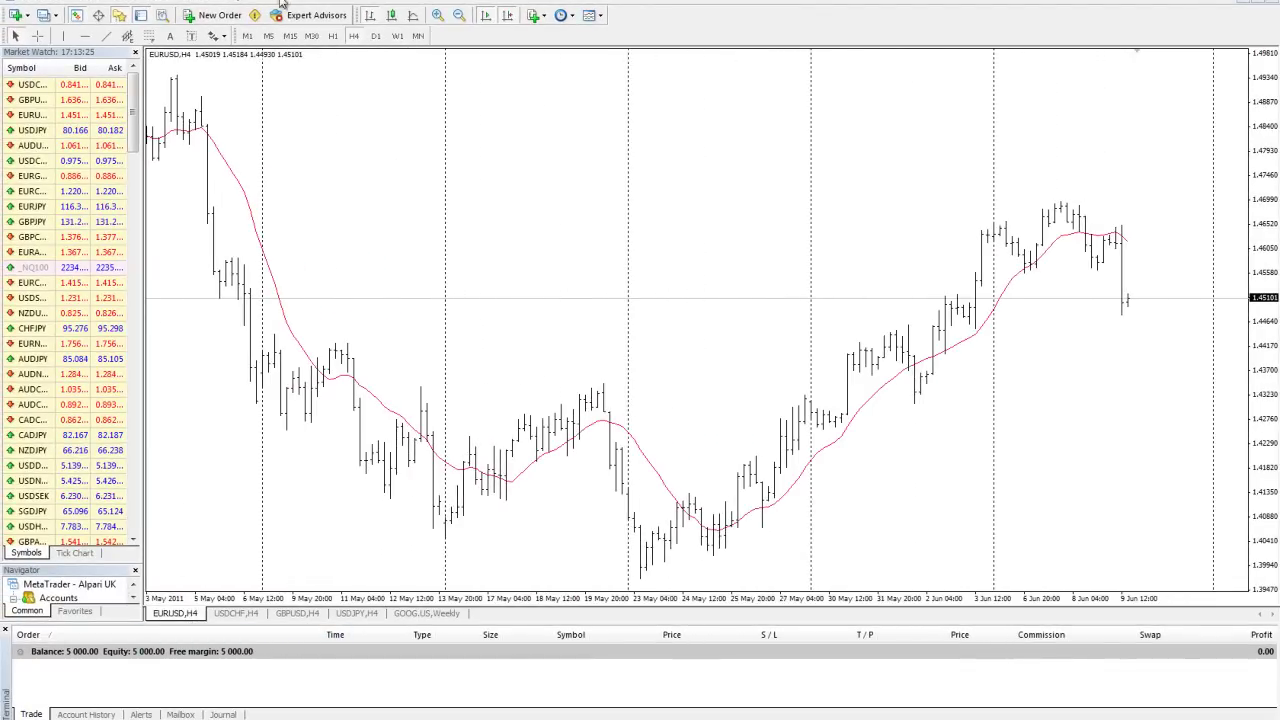
click(397, 36)
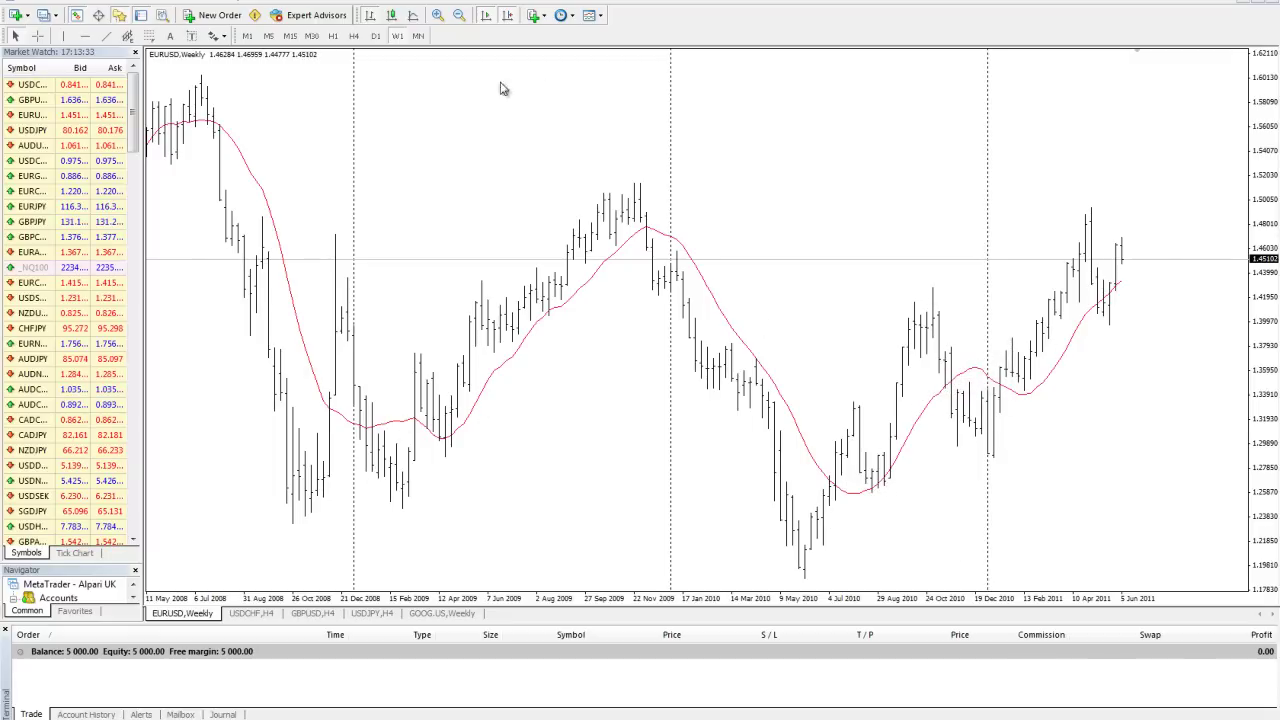
click(419, 36)
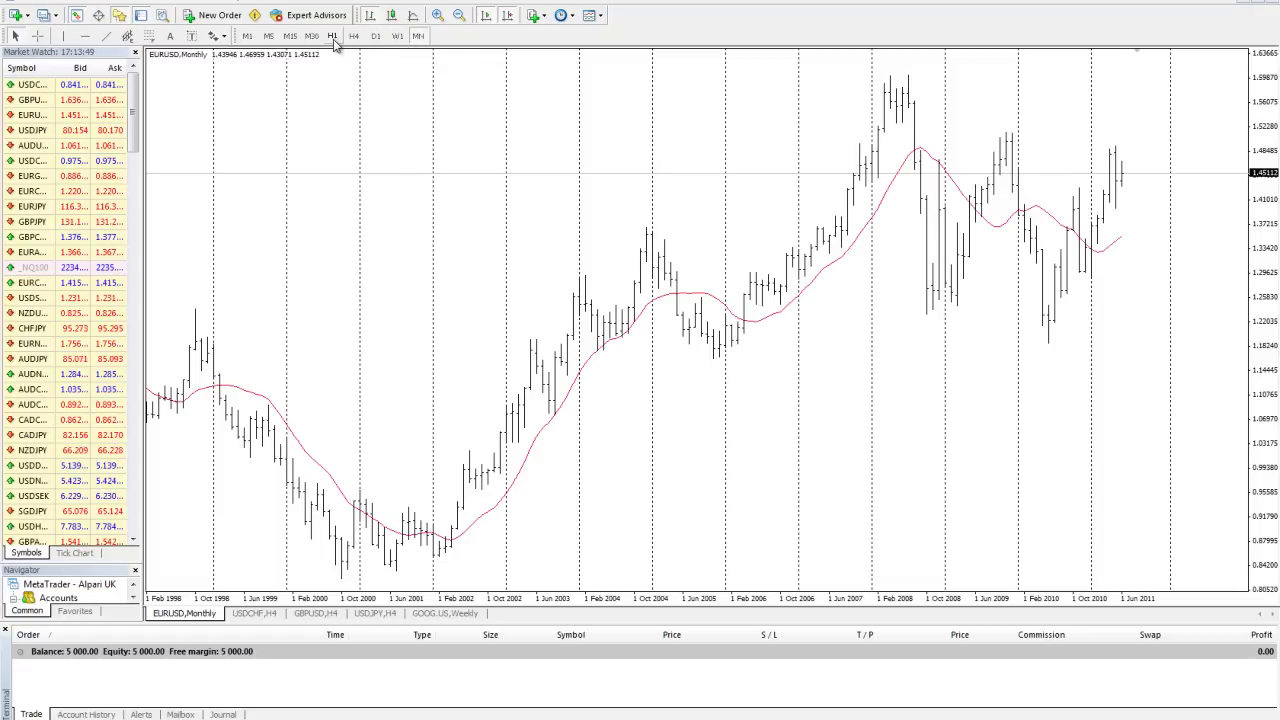
Put EURUSD on M15, zoom in twice, then out three times to span 31 May–9 June
click(290, 36)
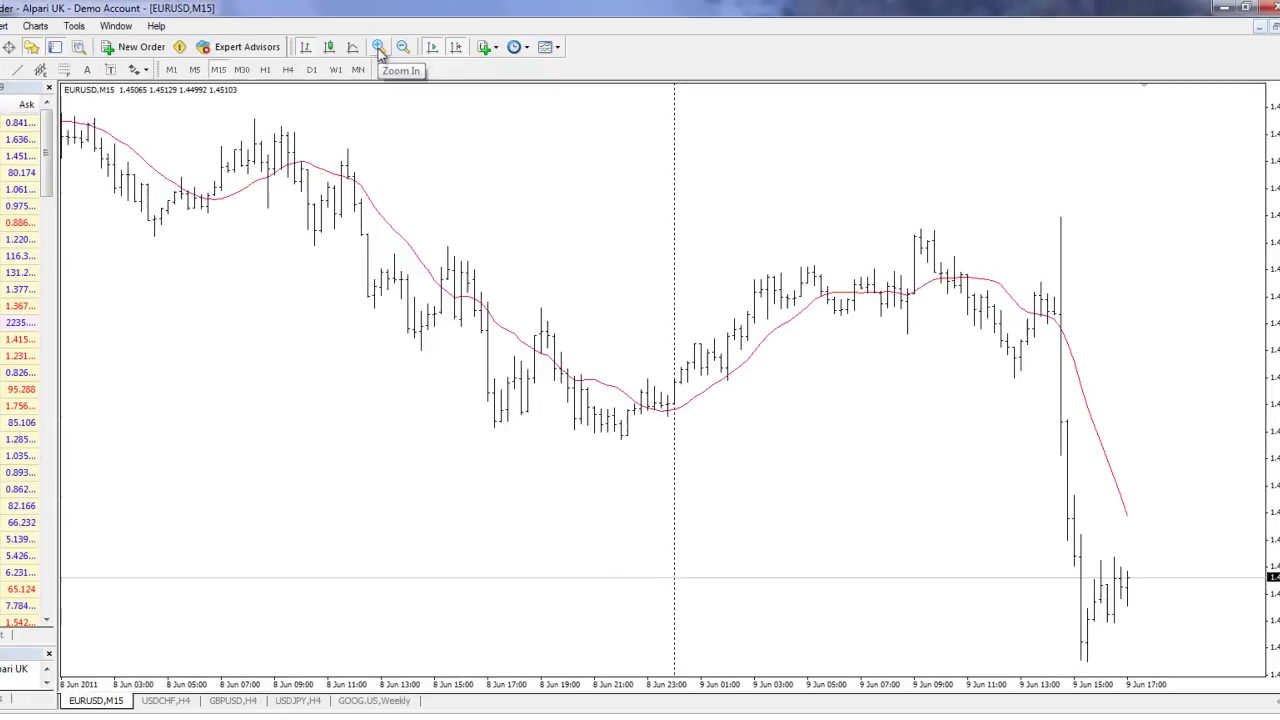
click(379, 49)
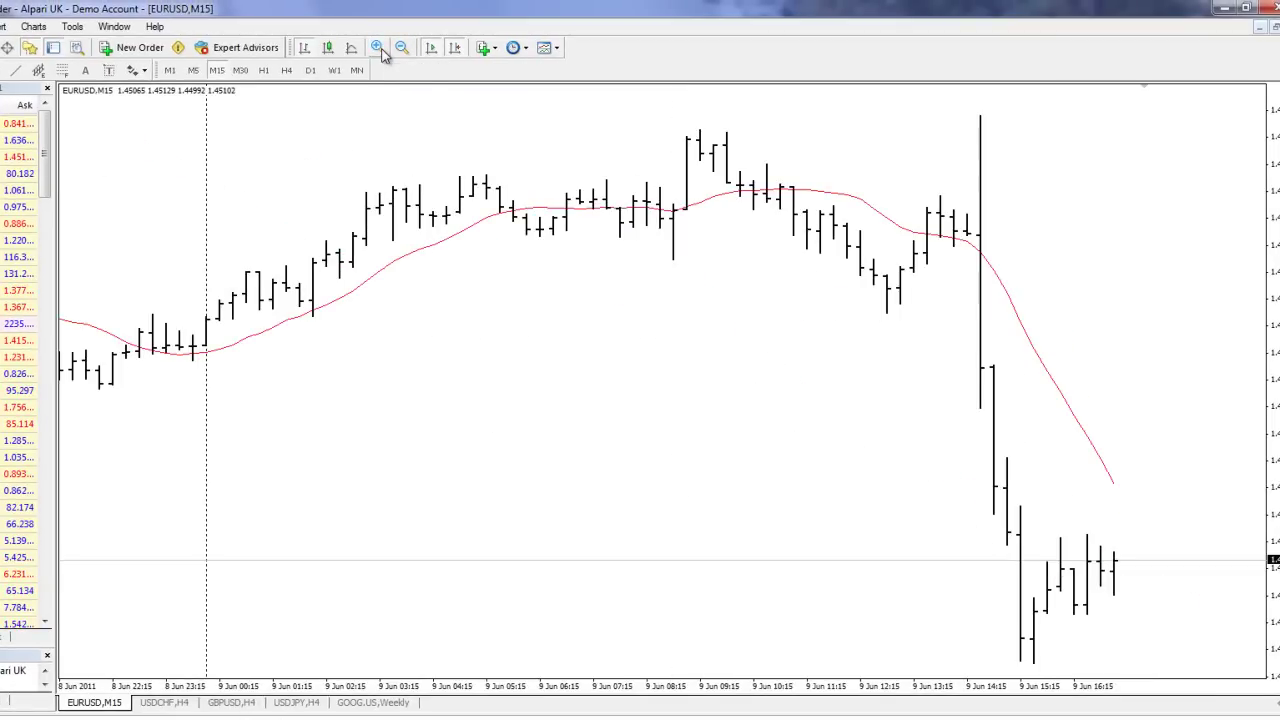
click(381, 50)
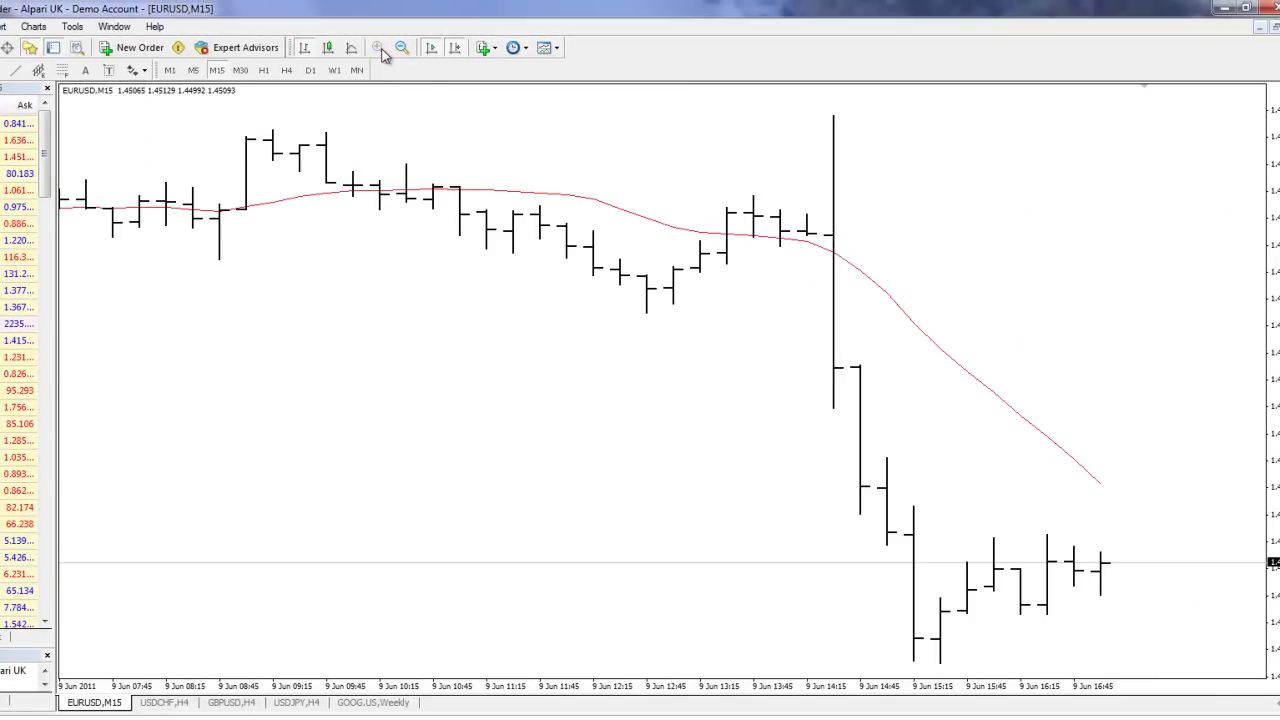
click(404, 48)
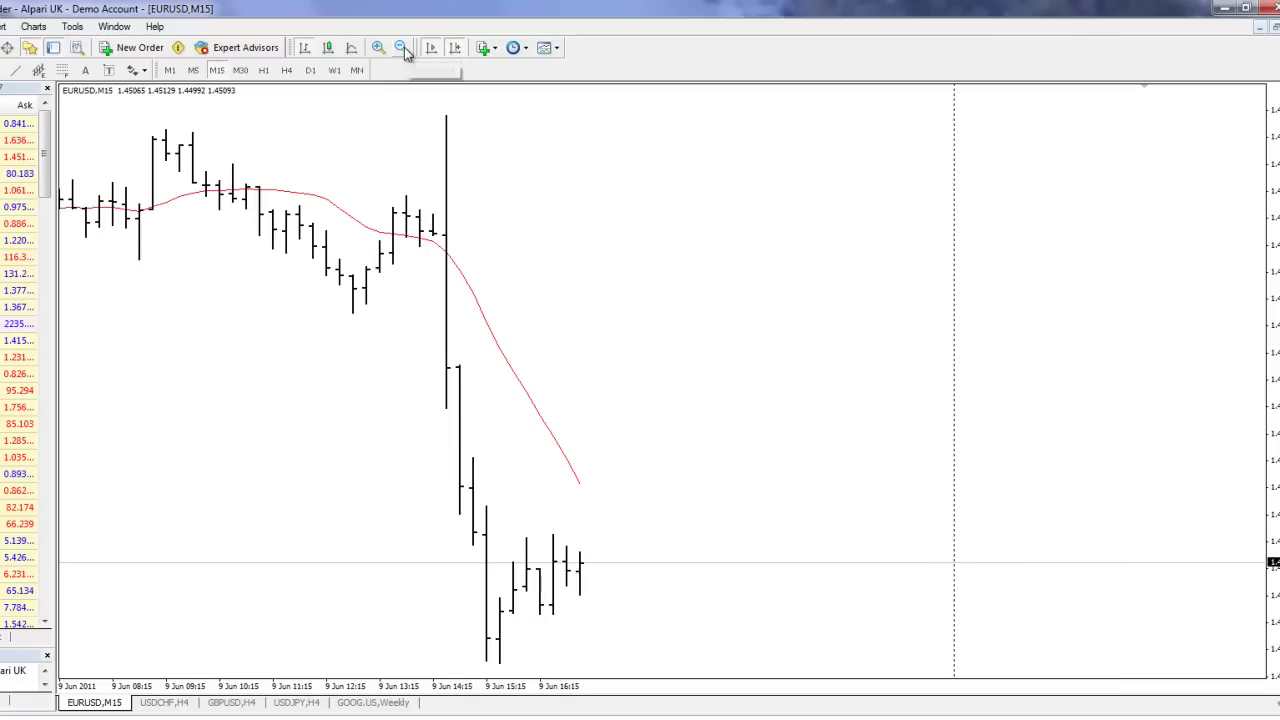
click(404, 48)
click(404, 48)
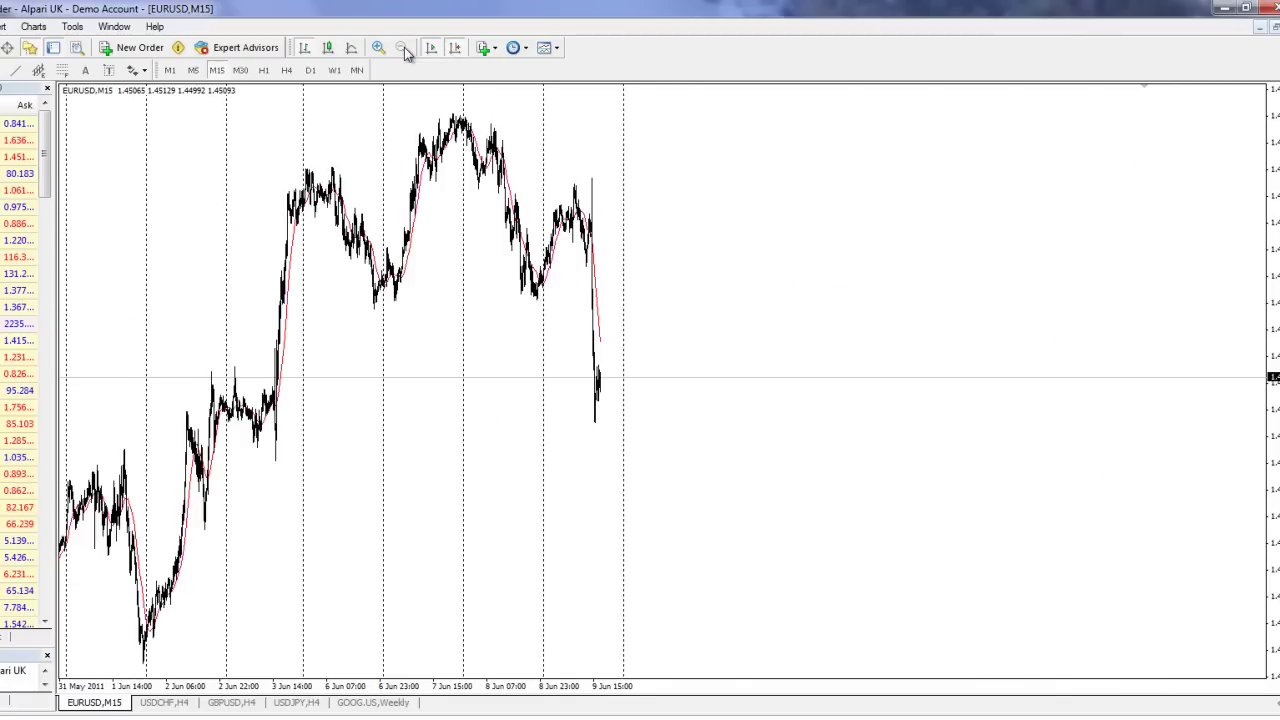